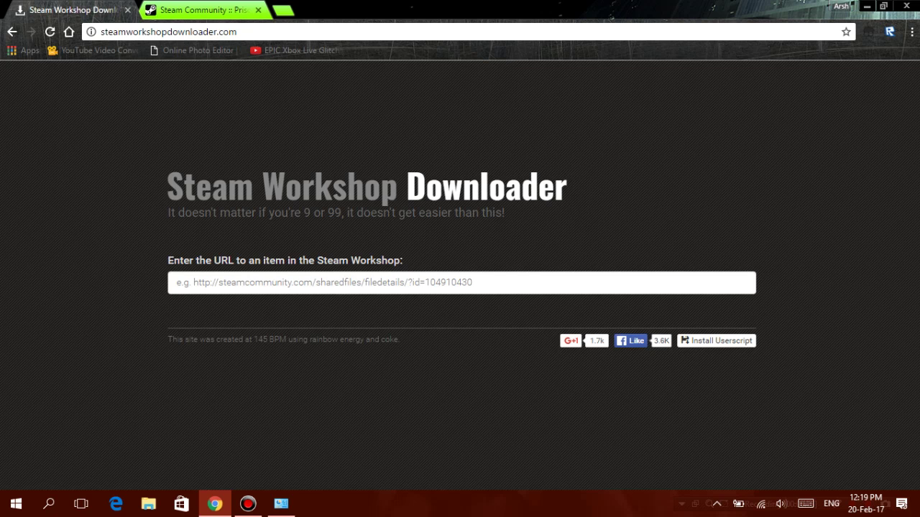
key("alt+Tab")
type("-")
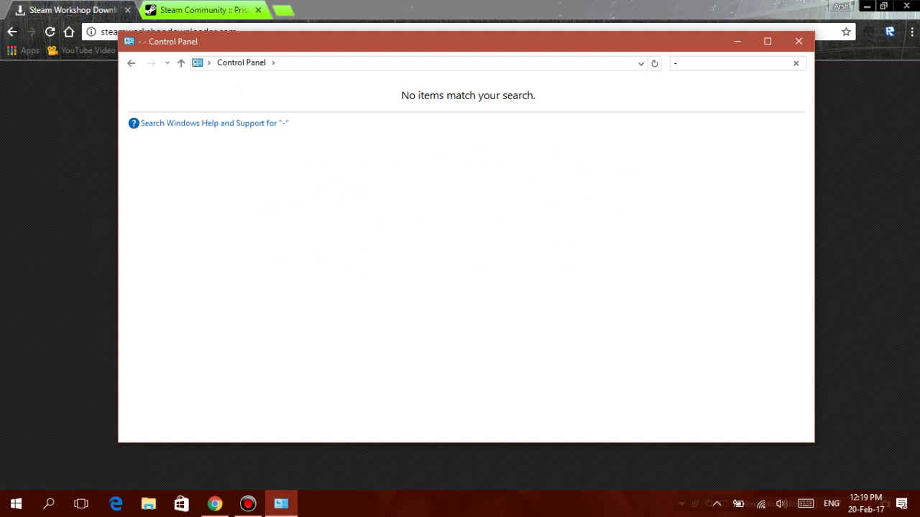
key("BackSpace")
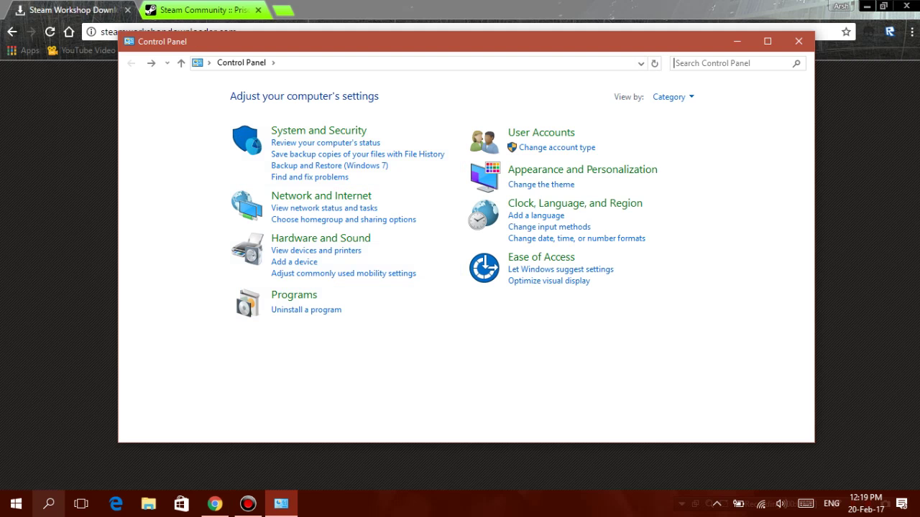
Step: Search Windows for "control", open Control Panel, and bring up File Explorer Options under Appearance and Personalization
left_click(49, 504)
type("control")
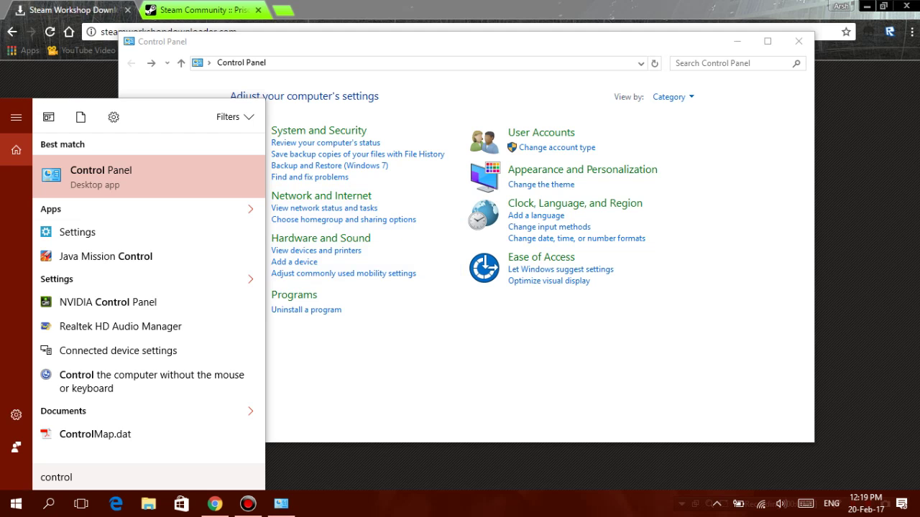
key("Return")
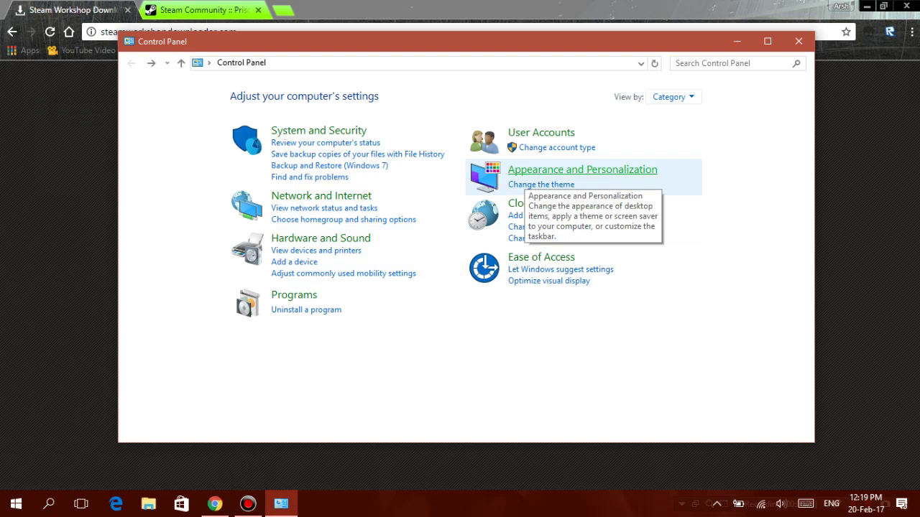
left_click(527, 174)
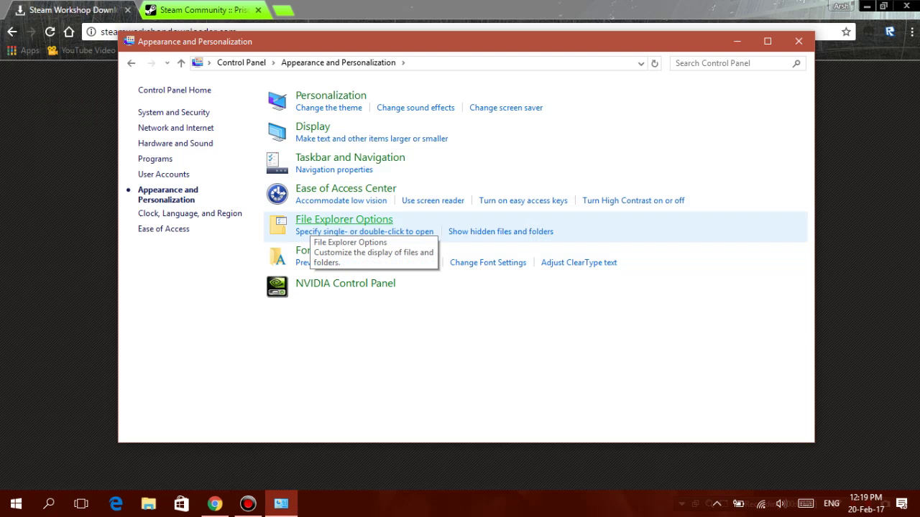
left_click(316, 221)
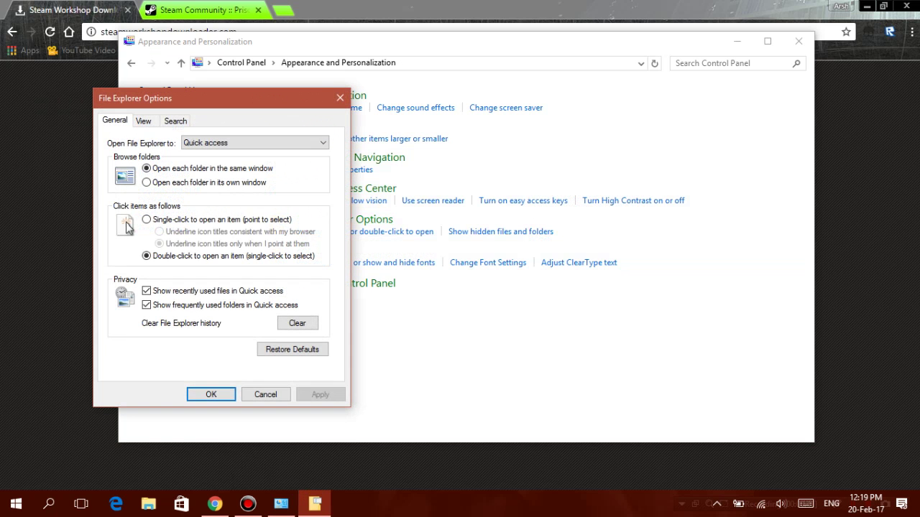
left_click_drag(147, 105, 373, 105)
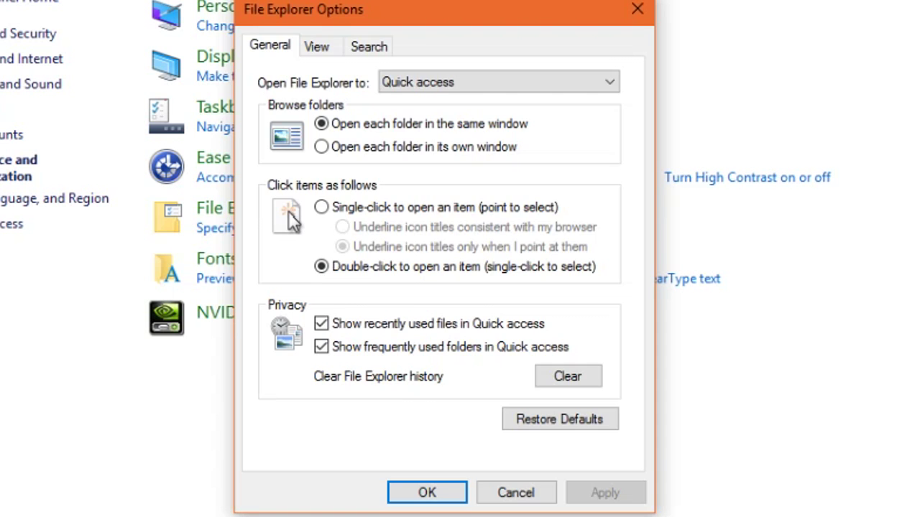
Step: Turn off "Hide extensions for known file types" in the folder view settings, apply it, and close Control Panel
left_click(317, 47)
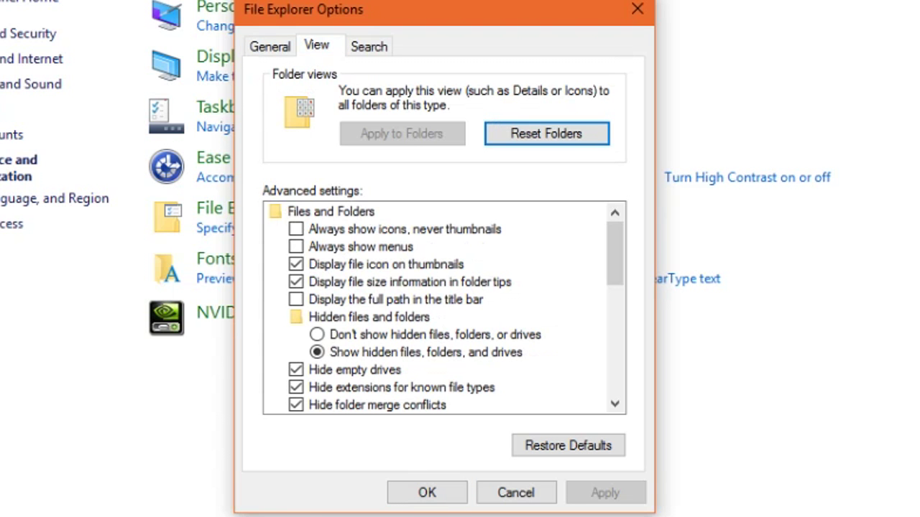
scroll(444, 308, "down", 2)
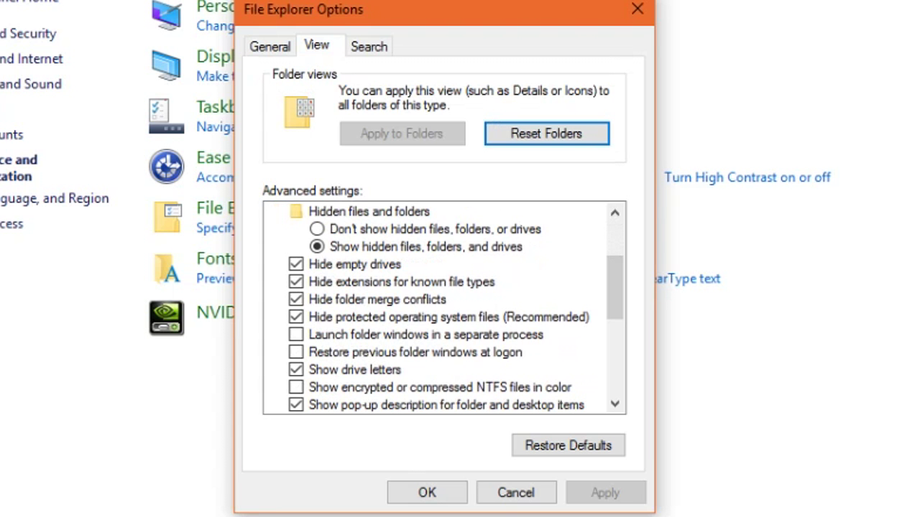
left_click(296, 283)
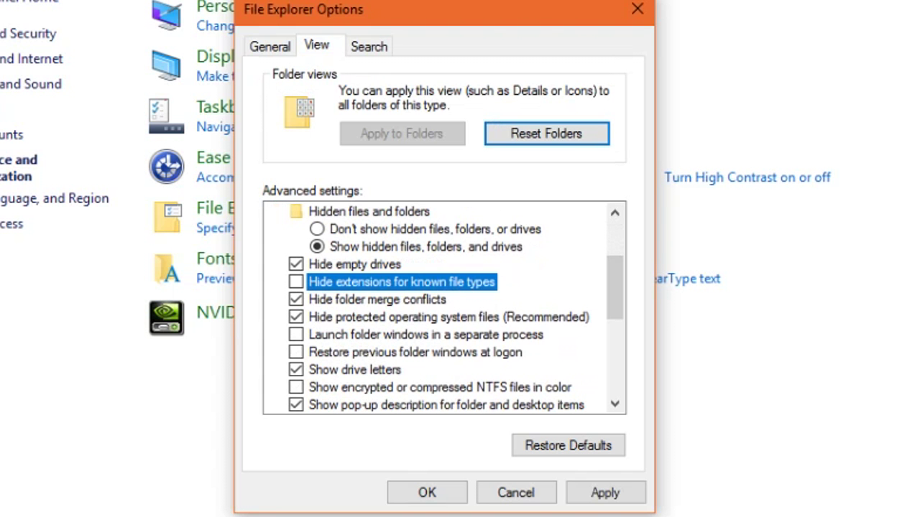
left_click(605, 493)
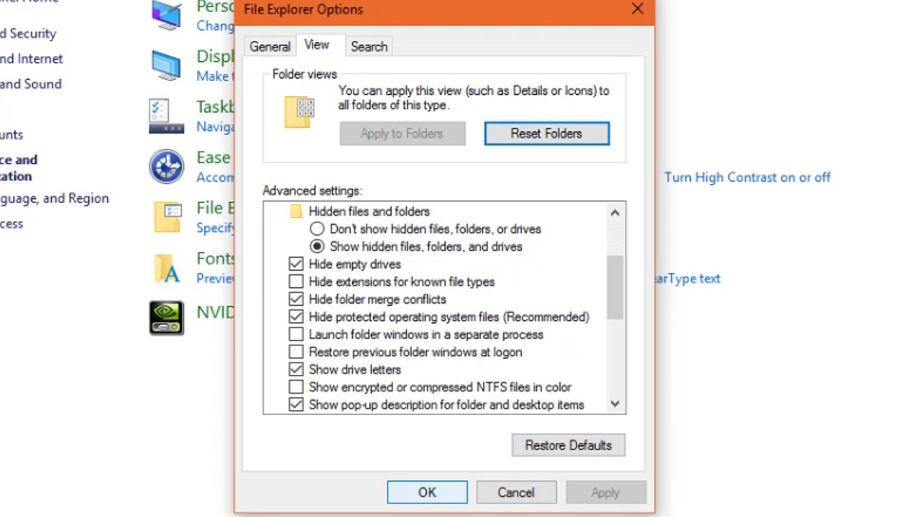
left_click(427, 494)
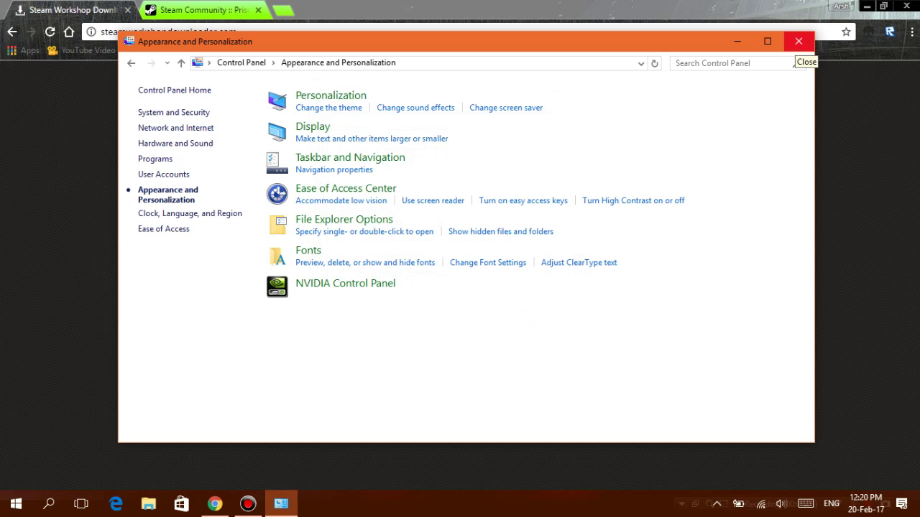
left_click(798, 42)
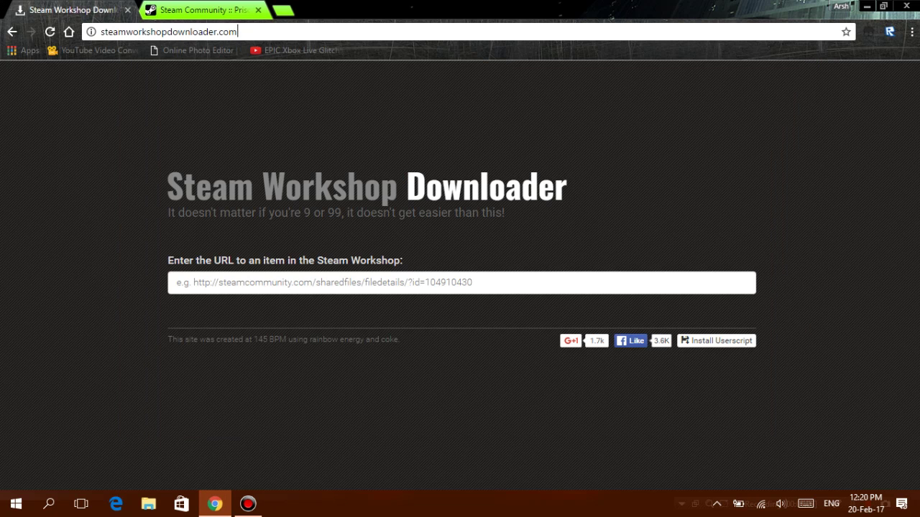
left_click_drag(238, 32, 99, 31)
left_click(244, 107)
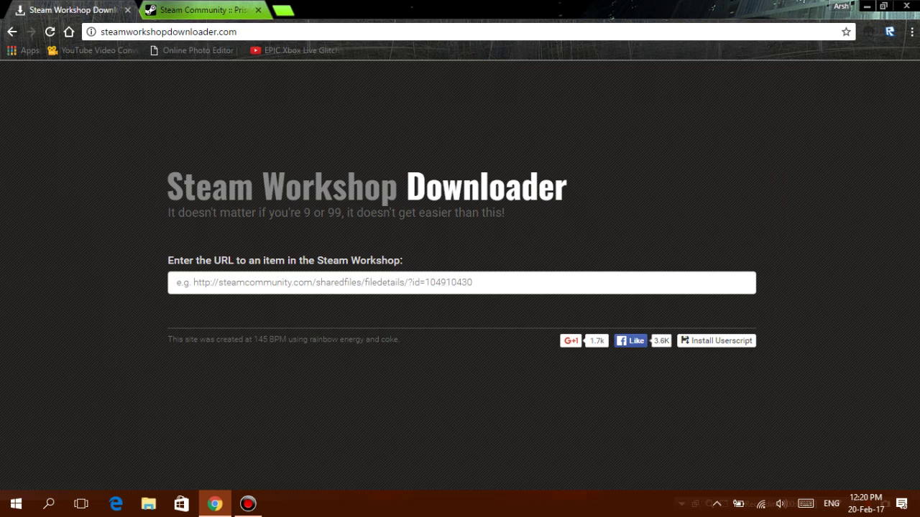
Step: Switch to the Prison Architect Workshop page and look through its most popular items of the past week
left_click(149, 11)
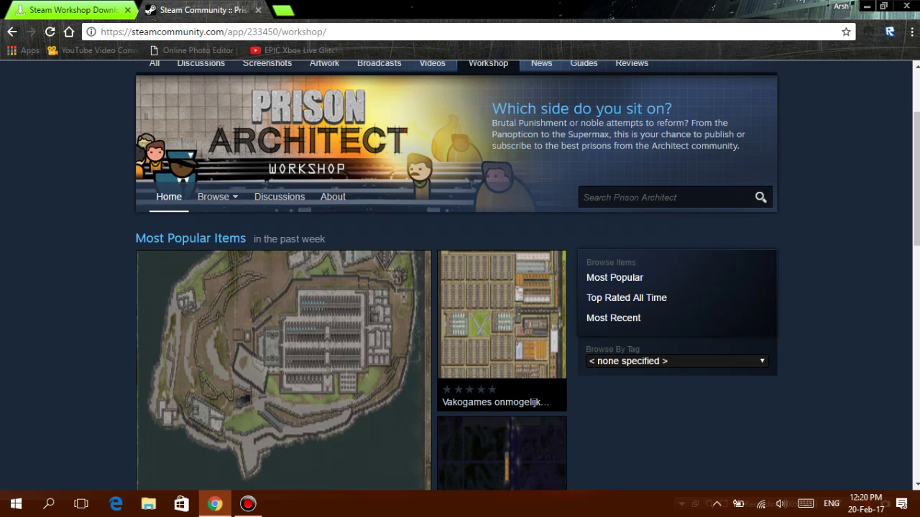
left_click_drag(328, 31, 100, 31)
left_click(79, 165)
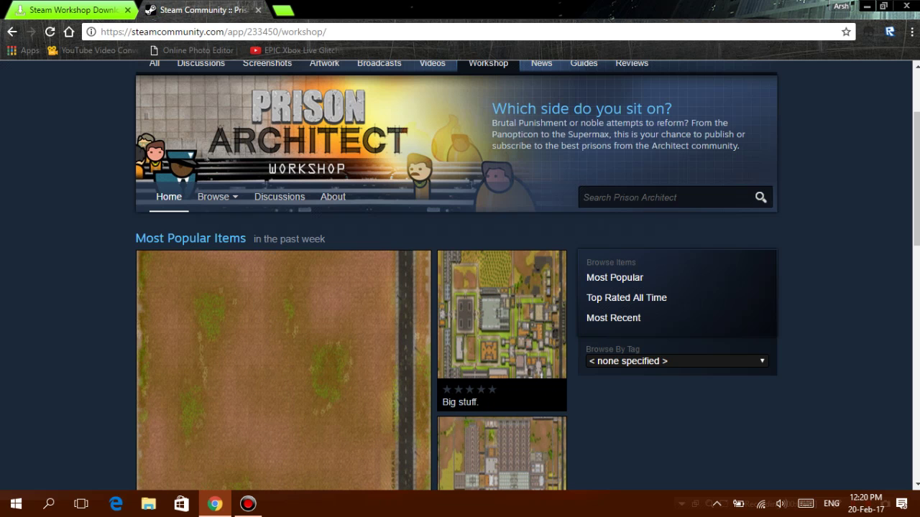
scroll(460, 276, "down", 3)
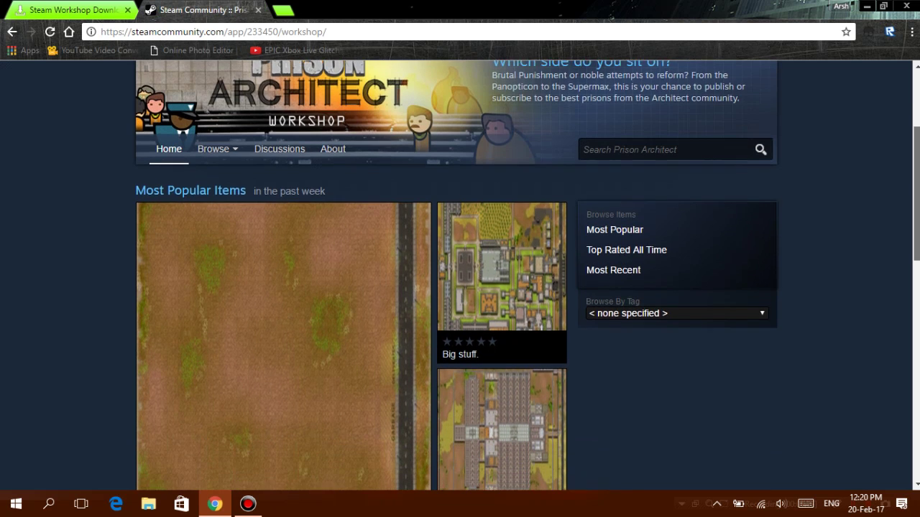
scroll(460, 276, "down", 2)
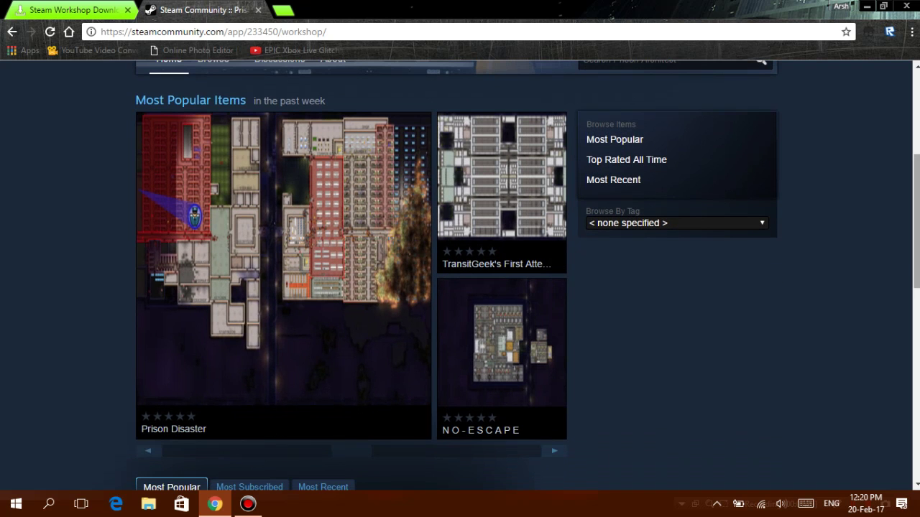
scroll(460, 275, "down", 1)
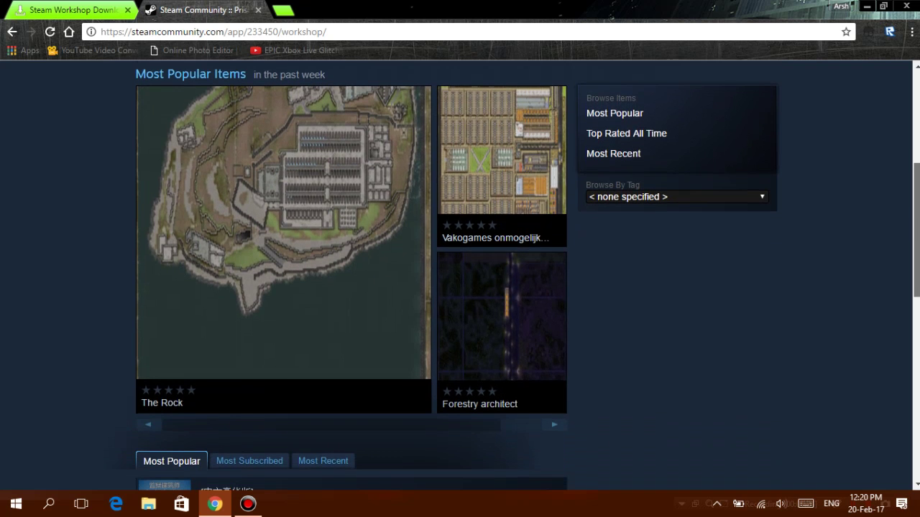
scroll(460, 275, "up", 3)
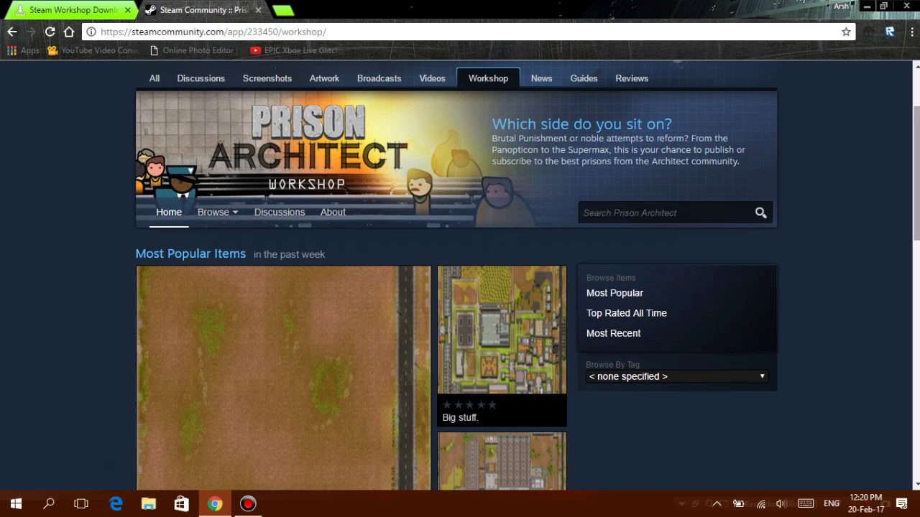
Step: Filter the Prison Architect Workshop by the Mod tag and open the Sandbox mode item's page
scroll(460, 275, "down", 2)
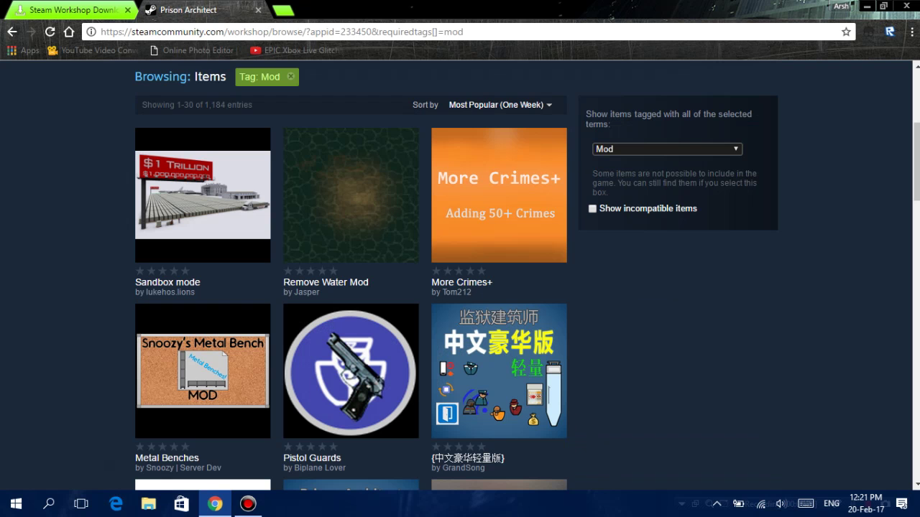
scroll(459, 275, "down", 3)
scroll(460, 275, "up", 3)
left_click(203, 195)
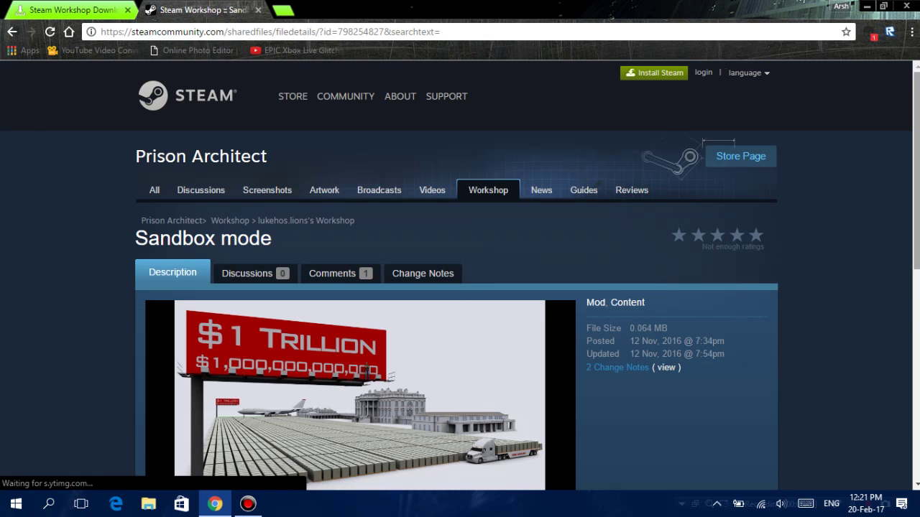
scroll(460, 275, "down", 6)
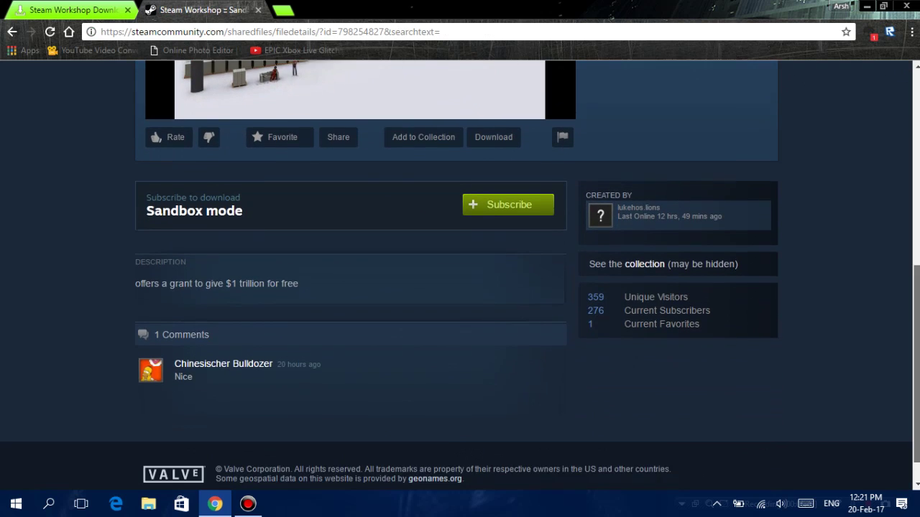
scroll(460, 275, "up", 4)
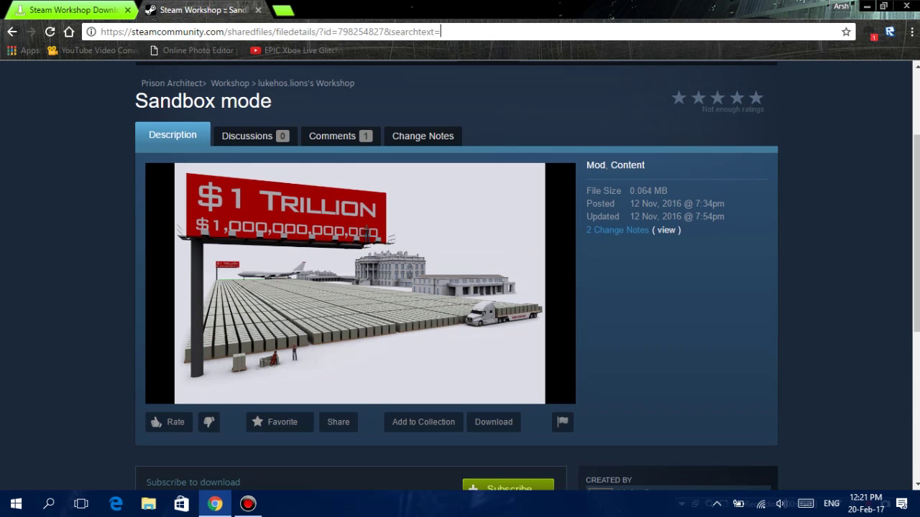
Step: Copy the full web address of the Sandbox mode Workshop page
mouse_move(441, 32)
left_mouse_down()
mouse_move(101, 32)
mouse_move(442, 31)
left_mouse_up()
key("shift+Left")
key("shift+Left")
key("shift+Left")
key("shift+Left")
key("shift+Left")
key("shift+Left")
key("shift+Left")
key("shift+Left")
key("shift+Left")
key("shift+Left")
key("shift+Left")
key("shift+Left")
key("shift+Left")
key("shift+Left")
key("shift+Left")
key("shift+Left")
key("shift+Left")
key("shift+Left")
key("shift+Left")
key("shift+Left")
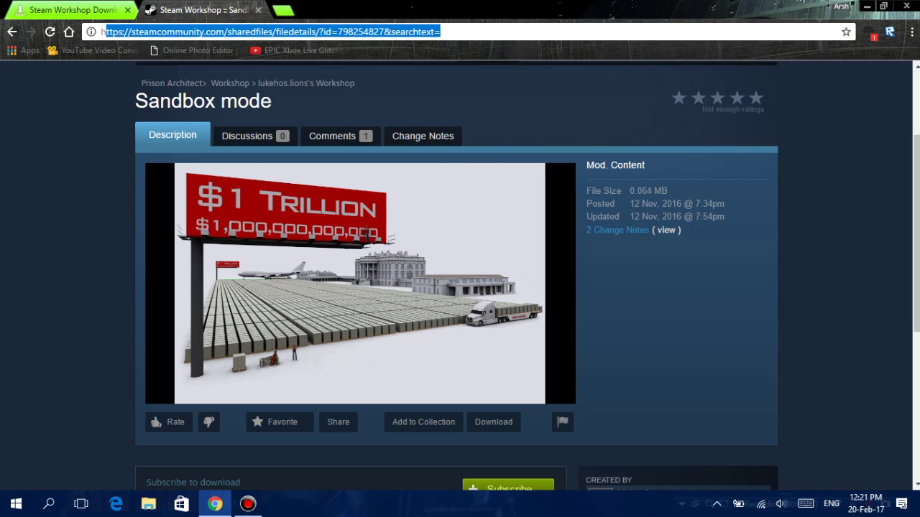
key("shift+Left")
key("Right")
key("shift+Left")
key("shift+Left")
key("shift+Left")
key("shift+Left")
key("shift+Left")
key("shift+Left")
key("shift+Left")
key("shift+Left")
key("shift+Left")
key("shift+Left")
key("shift+Left")
key("shift+Left")
key("shift+Left")
key("shift+Left")
key("shift+Left")
key("shift+Left")
key("shift+Left")
key("shift+Left")
key("shift+Left")
key("shift+Left")
key("ctrl+c")
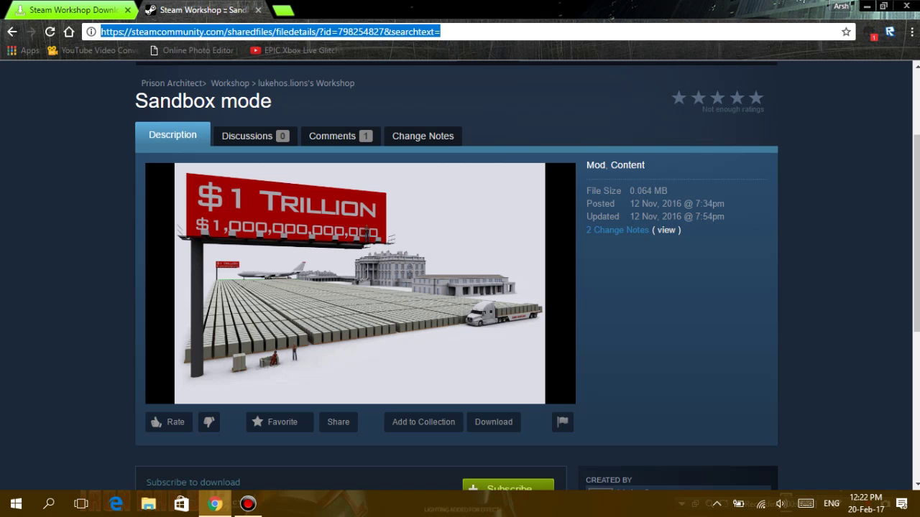
Step: Paste the copied item address into Steam Workshop Downloader and save mods_Sandbox_mode.mod to the Desktop
key("ctrl+shift+Tab")
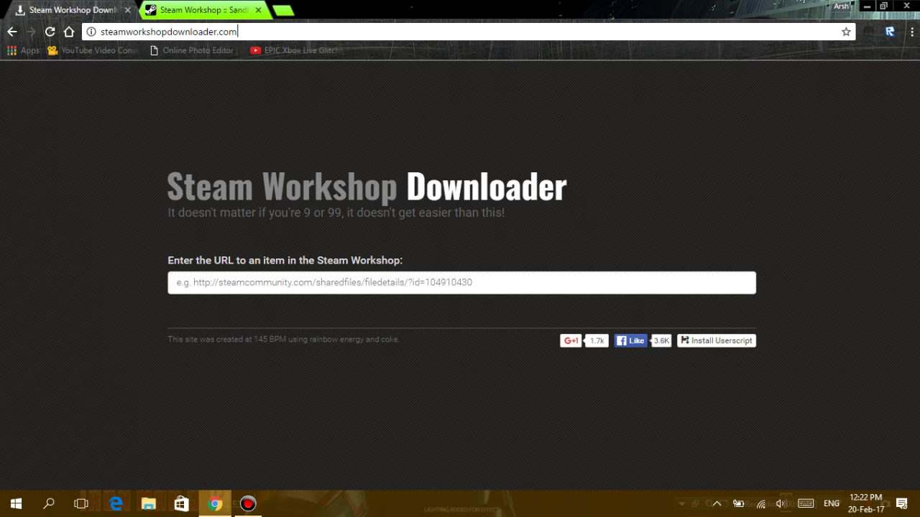
key("shift+Left")
key("shift+Left")
key("shift+Left")
key("shift+Left")
key("shift+Left")
key("shift+Left")
key("shift+Left")
key("shift+Left")
key("shift+Left")
key("shift+Left")
key("shift+Left")
key("shift+Left")
key("shift+Left")
key("shift+Left")
key("shift+Left")
key("shift+Left")
key("shift+Left")
key("shift+Left")
key("shift+Left")
key("shift+Left")
key("Tab")
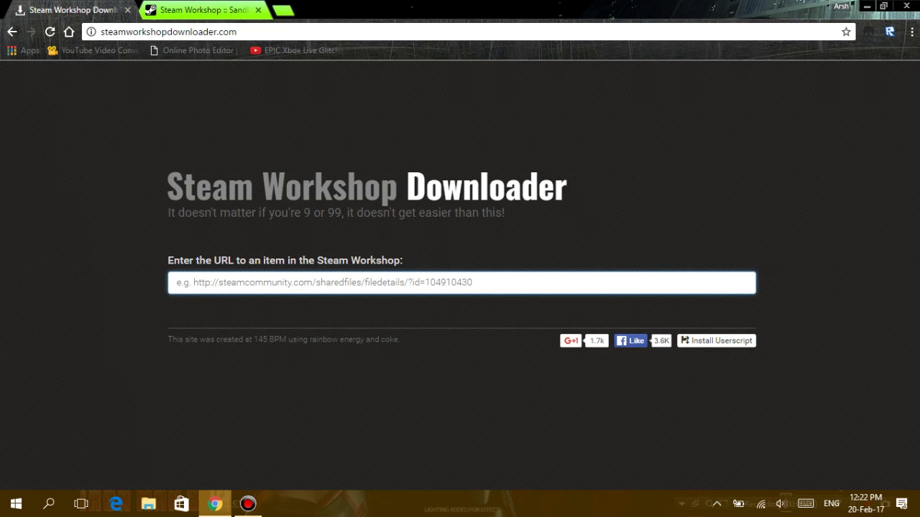
key("ctrl+v")
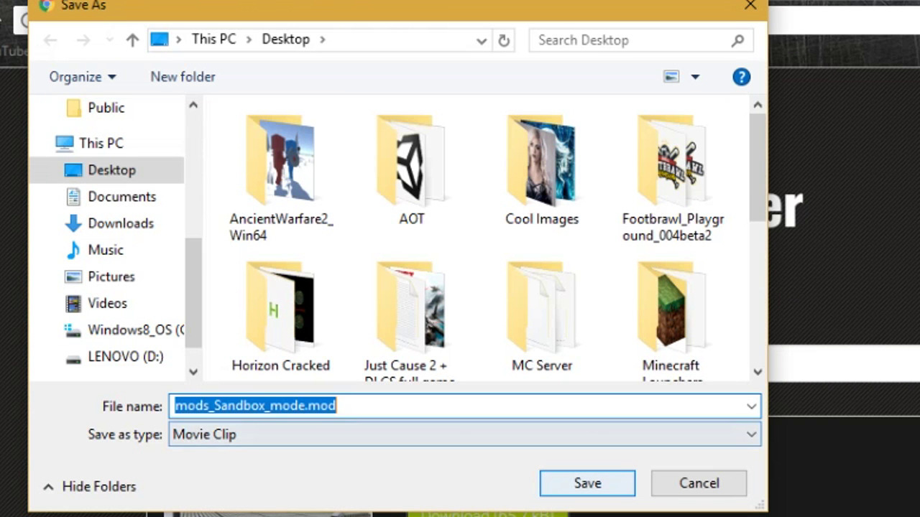
key("Return")
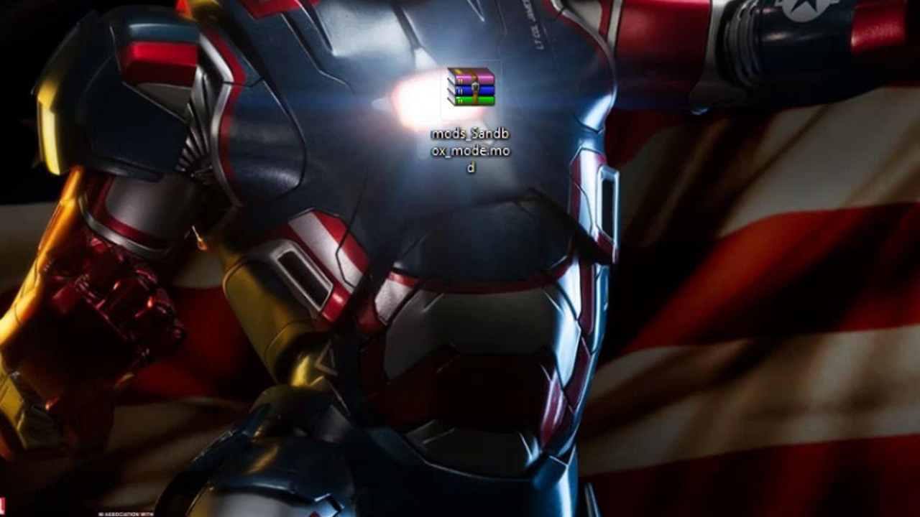
Step: Rename the downloaded mod file on the desktop as mods_Sandbox_mode.zip and accept the extension change
left_click_drag(384, 2, 613, 246)
left_click_drag(282, 2, 610, 254)
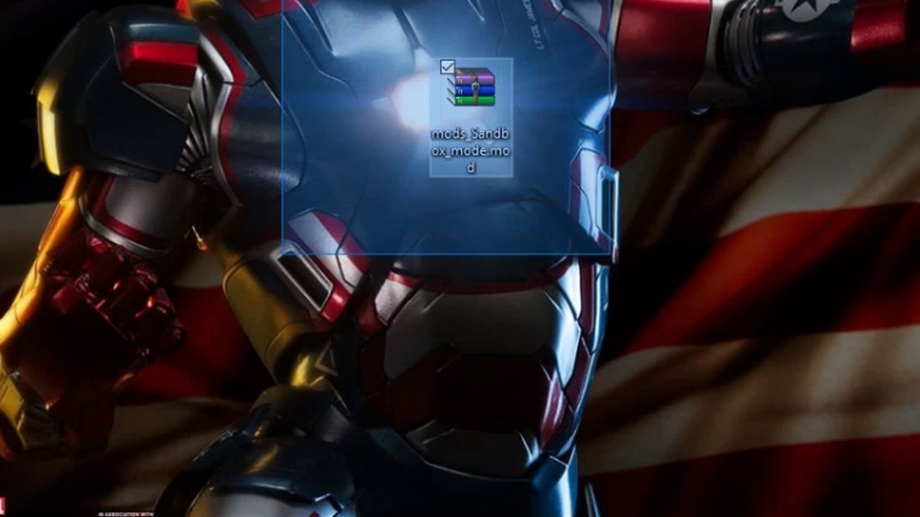
left_click_drag(281, 254, 280, 255)
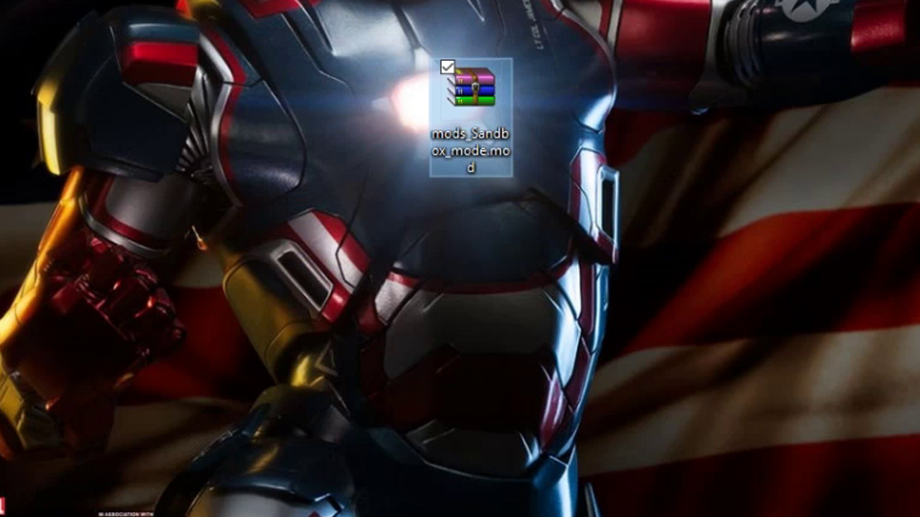
right_click(464, 108)
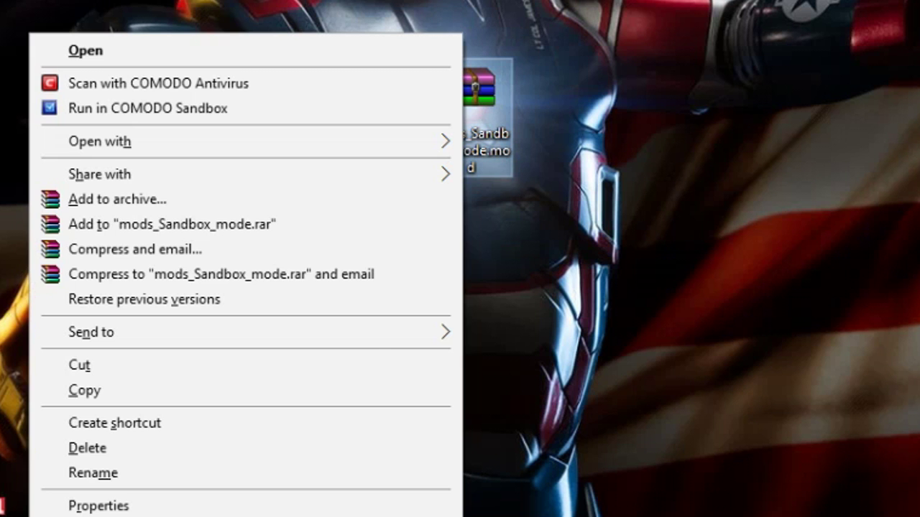
left_click(93, 473)
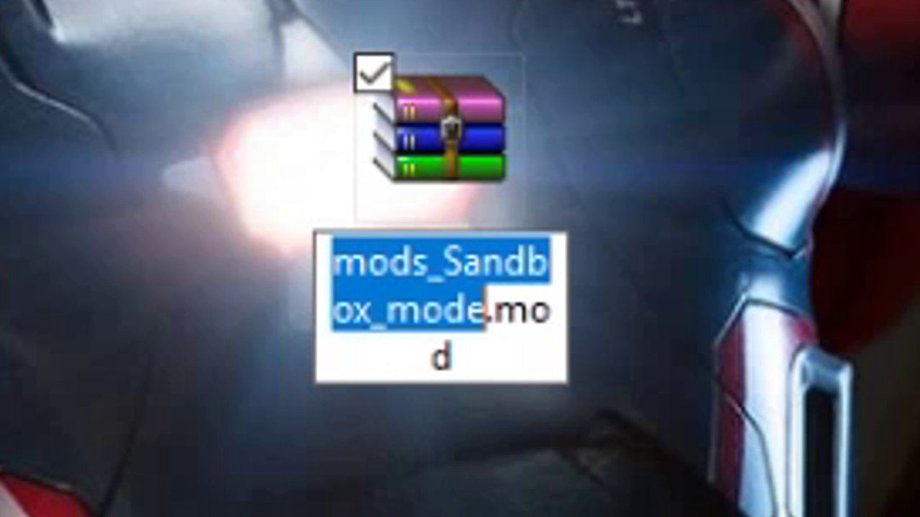
key("End")
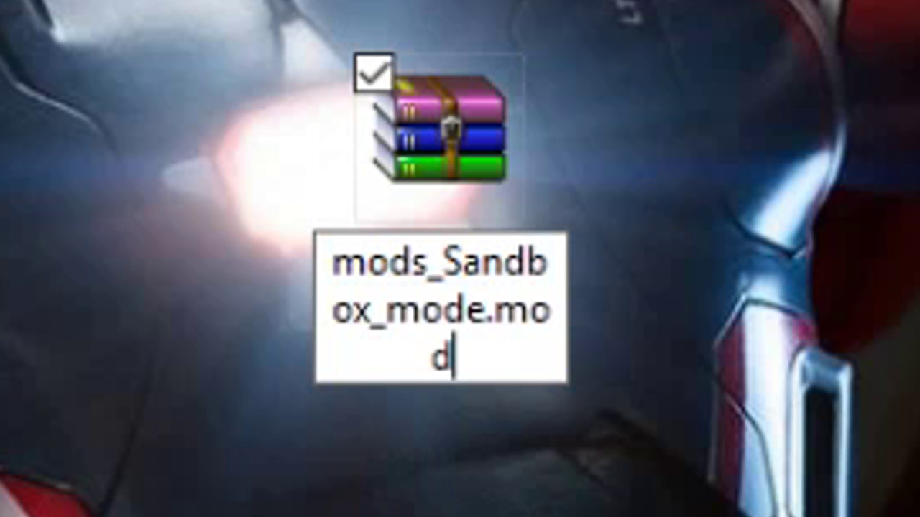
key("BackSpace")
key("BackSpace")
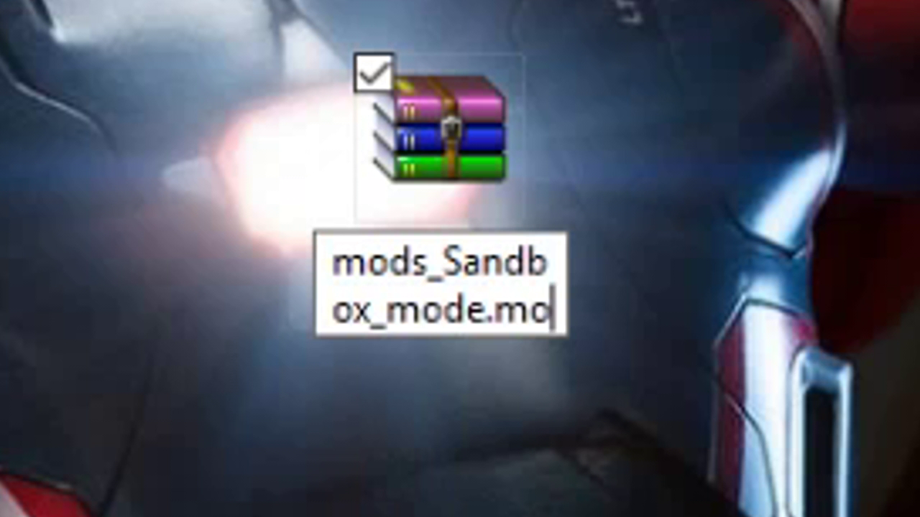
key("BackSpace")
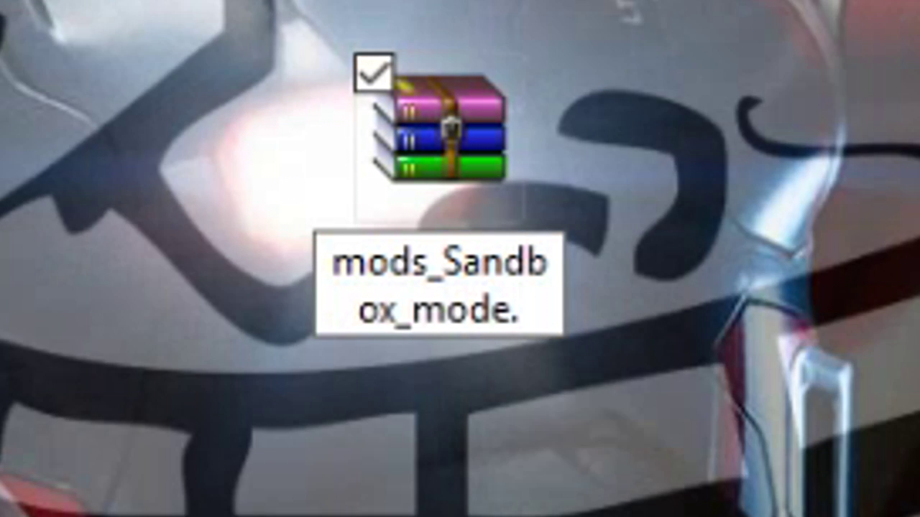
type("zip")
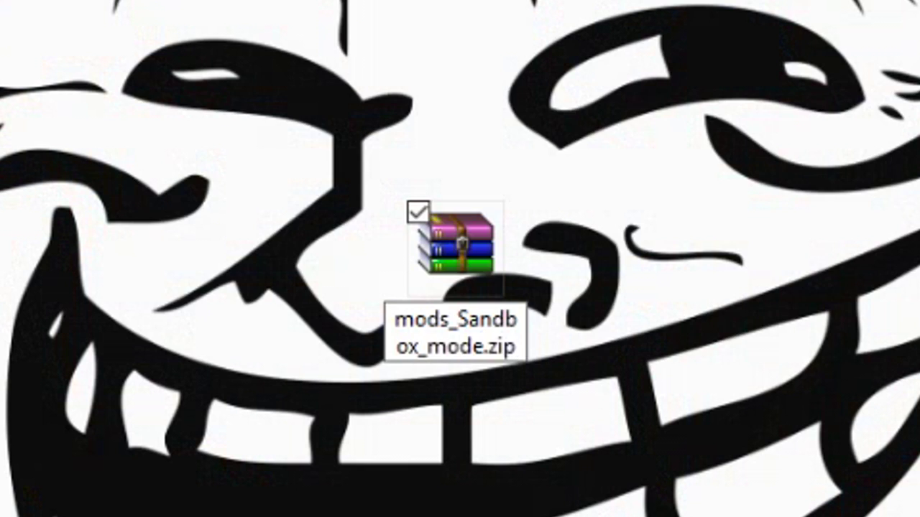
key("Return")
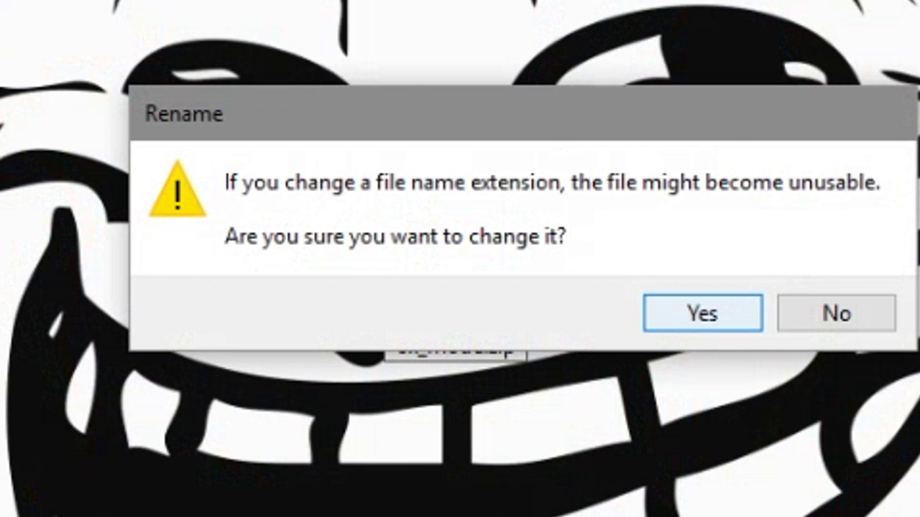
key("Return")
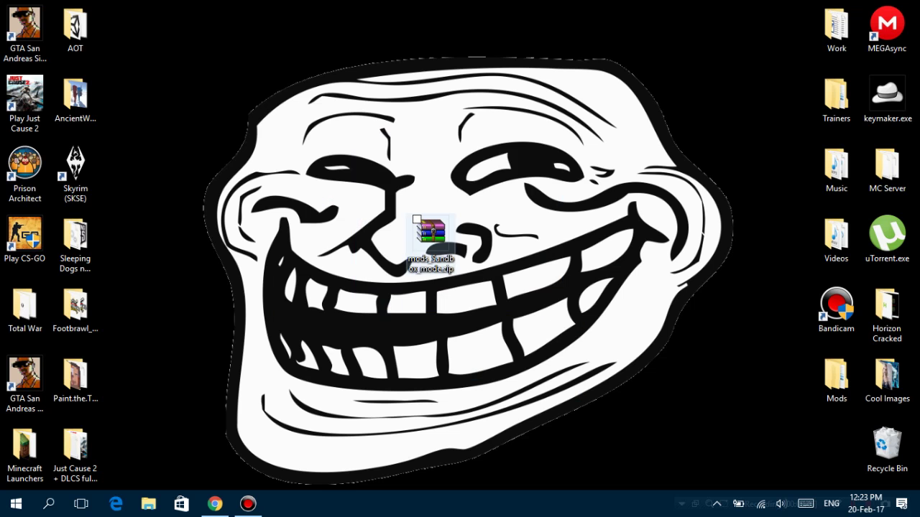
Step: Open mods_Sandbox_mode.zip in WinRAR, dismiss the expiry notification and reposition the archive window
key("Return")
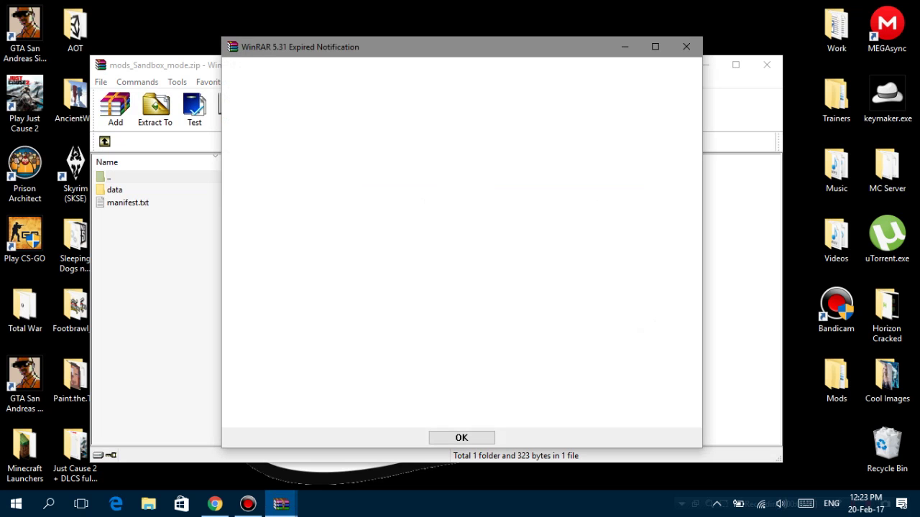
key("Return")
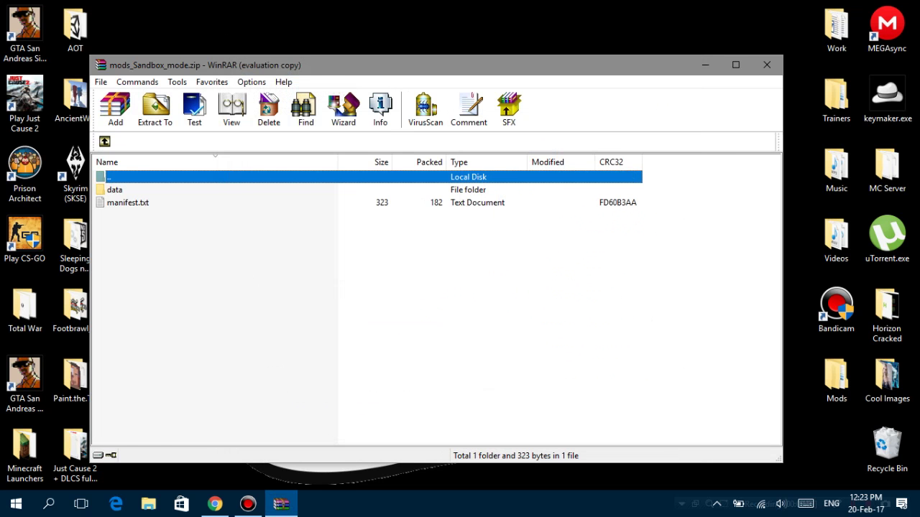
left_click_drag(323, 68, 345, 51)
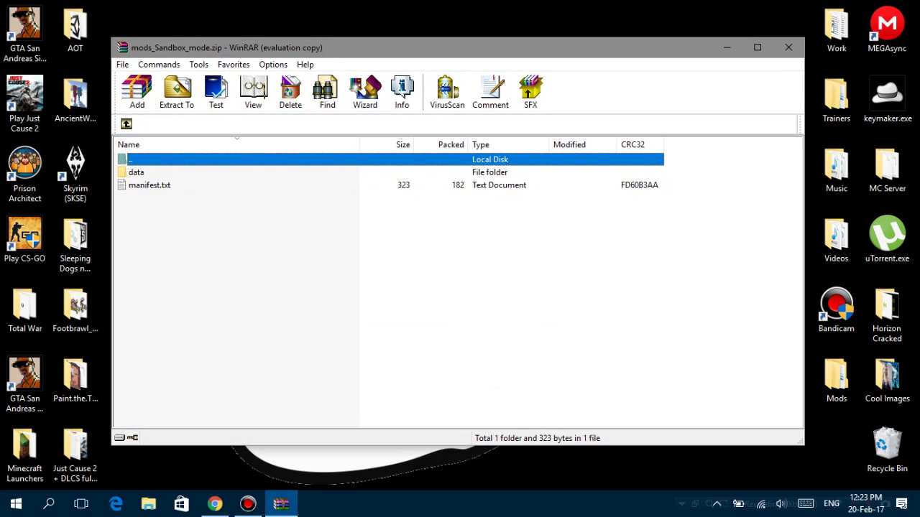
left_click(431, 273)
Step: Search Windows for %appdata% and open the matching folder
key("super")
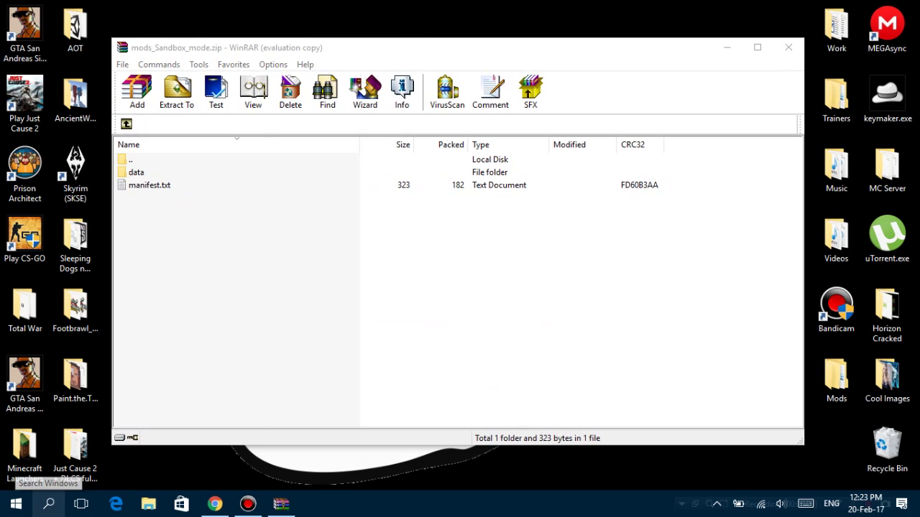
left_click(49, 503)
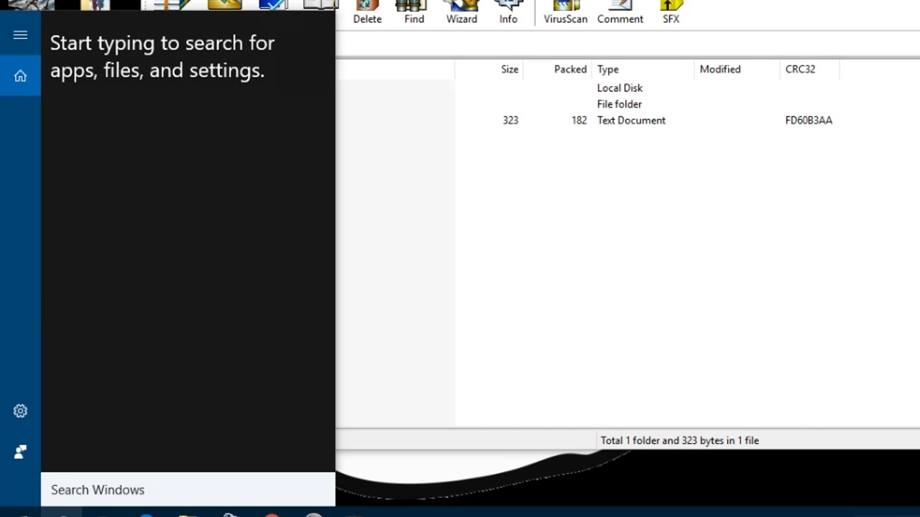
type("%app")
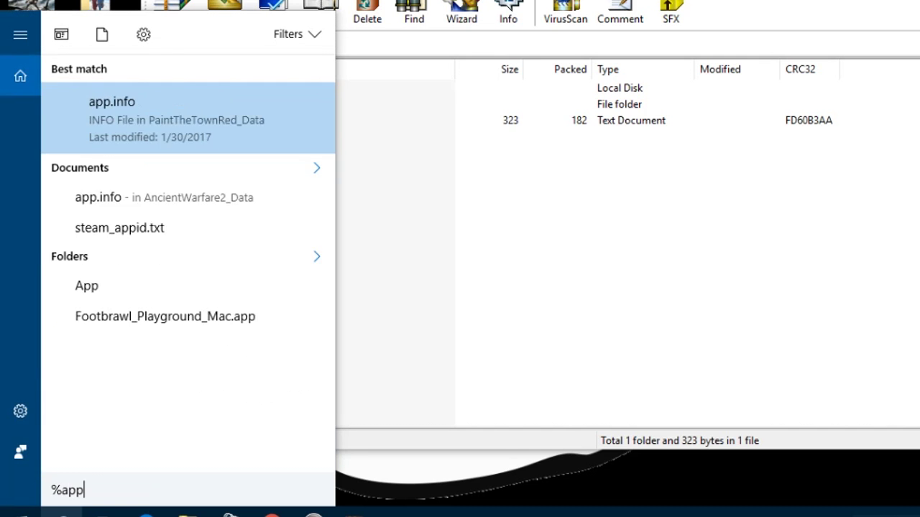
type("data%")
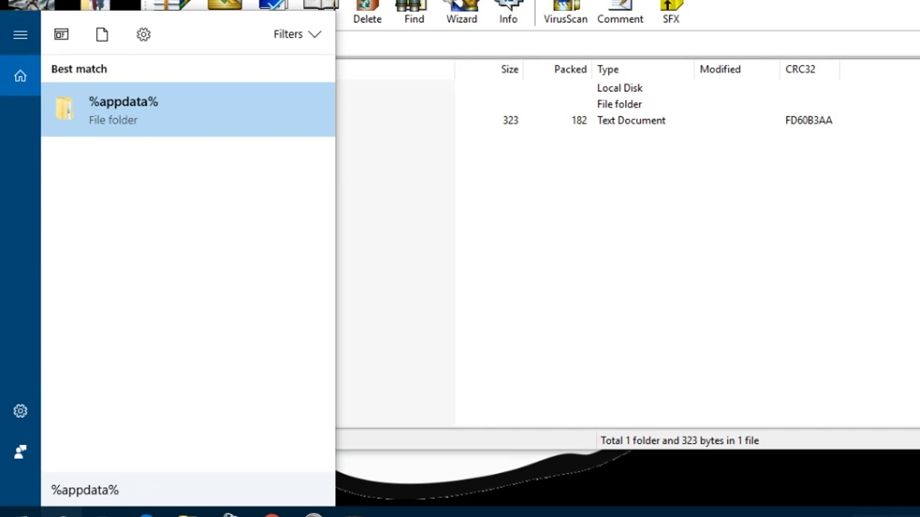
key("Return")
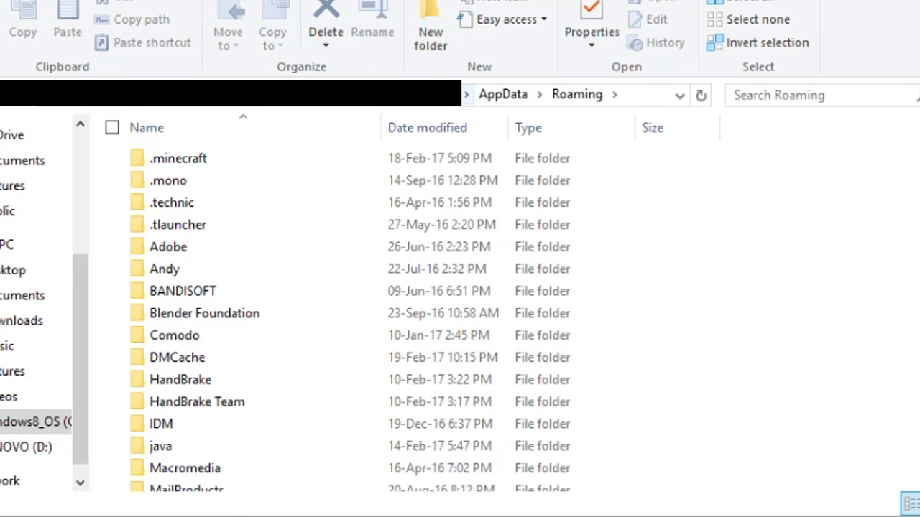
Step: Go up to AppData and open the Local > Introversion > Prison Architect > mods folder
left_click(503, 94)
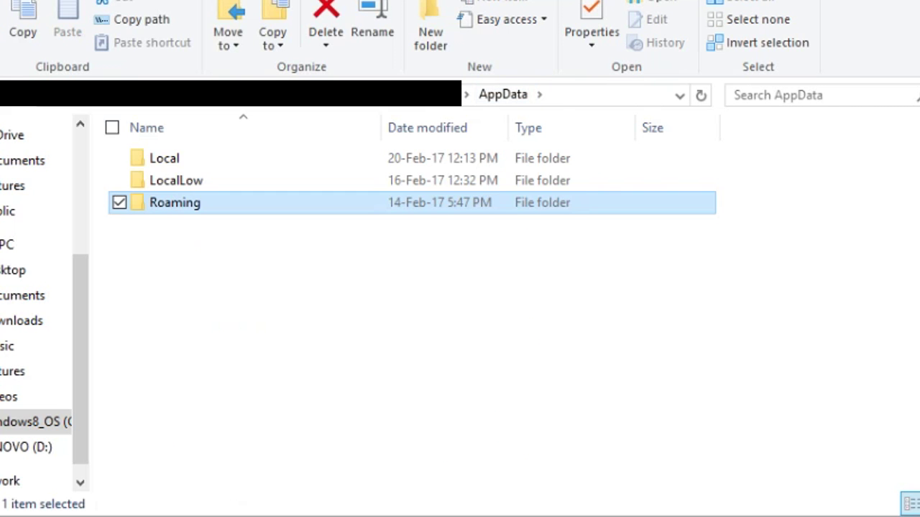
double_click(165, 159)
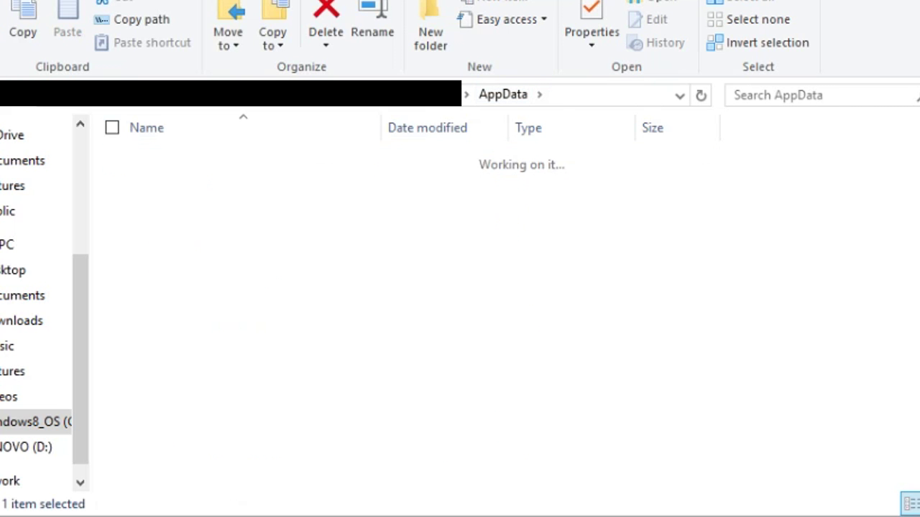
scroll(350, 316, "down", 5)
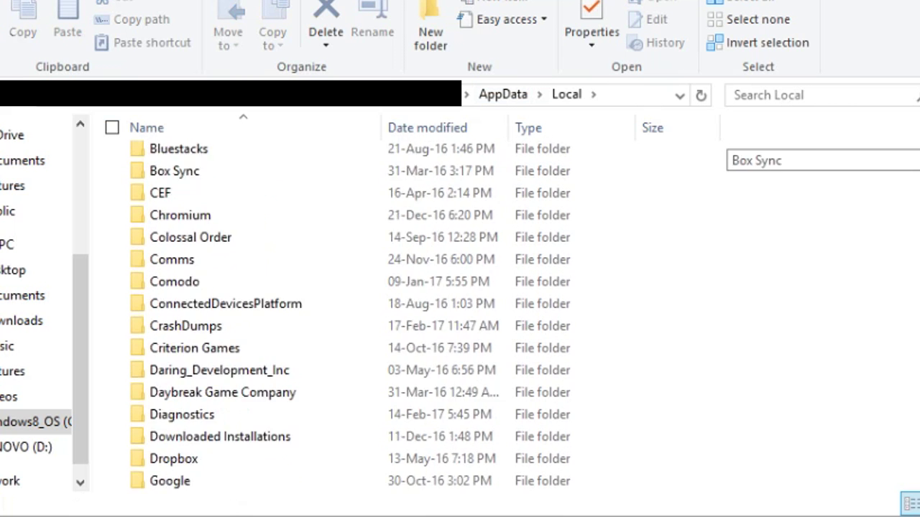
scroll(350, 316, "down", 1)
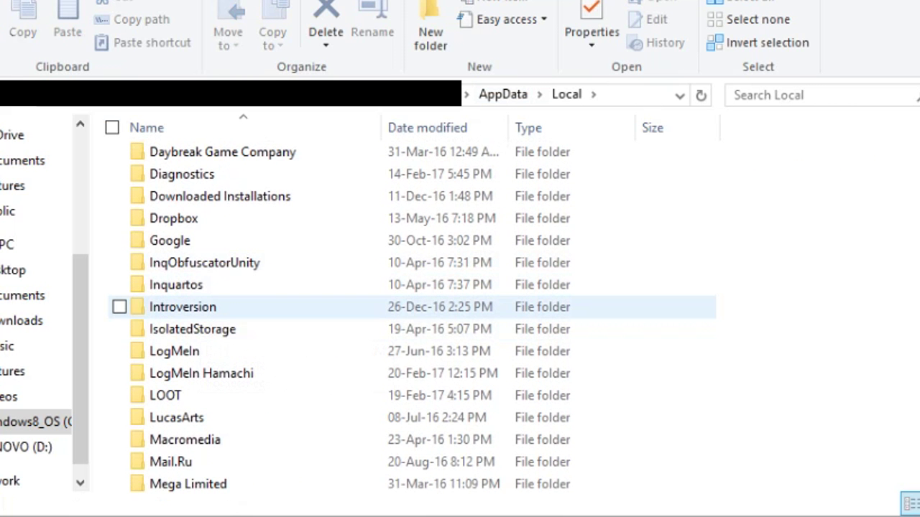
double_click(350, 313)
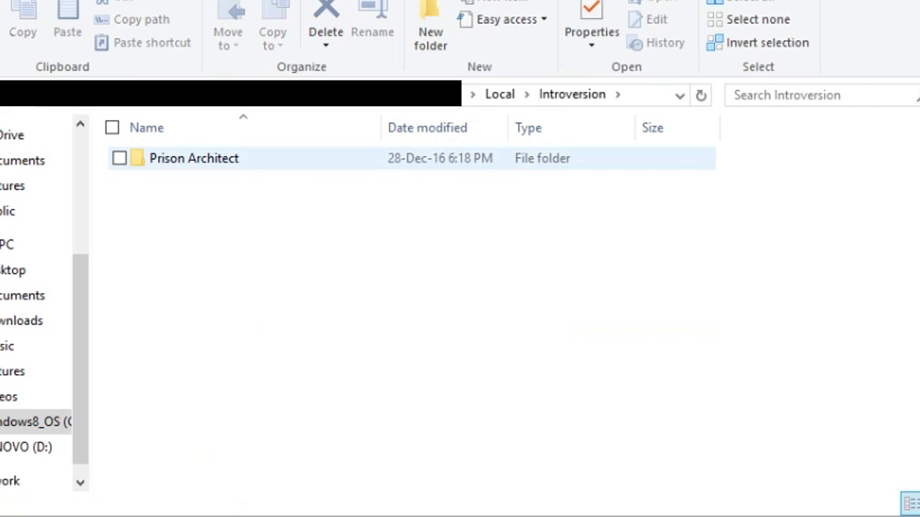
double_click(194, 158)
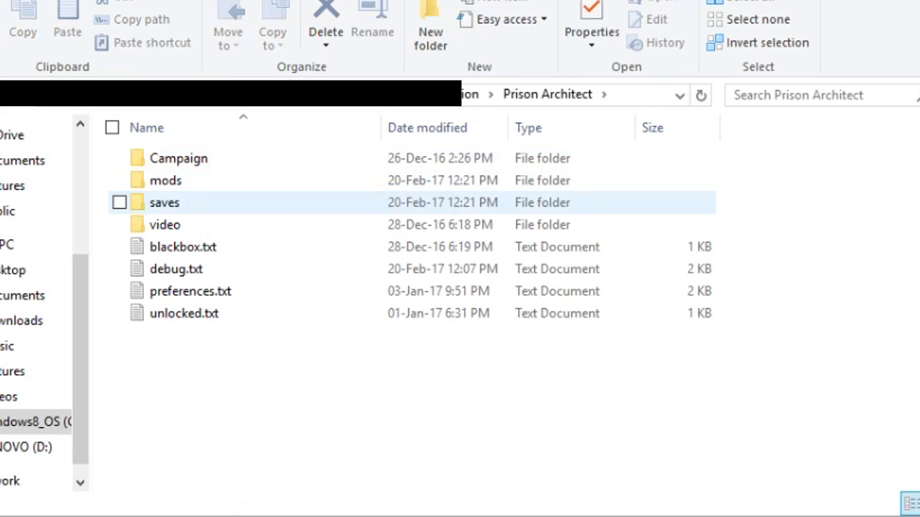
mouse_move(231, 393)
left_mouse_down()
mouse_move(209, 184)
mouse_move(209, 355)
mouse_move(219, 388)
left_mouse_up()
double_click(166, 181)
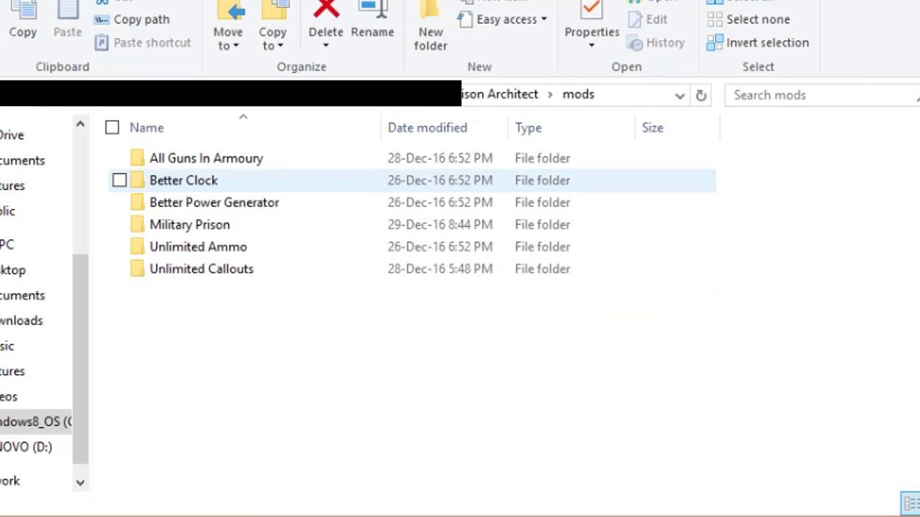
Step: Create a new folder named Sandbox inside the mods folder and open it
left_click_drag(320, 372, 296, 323)
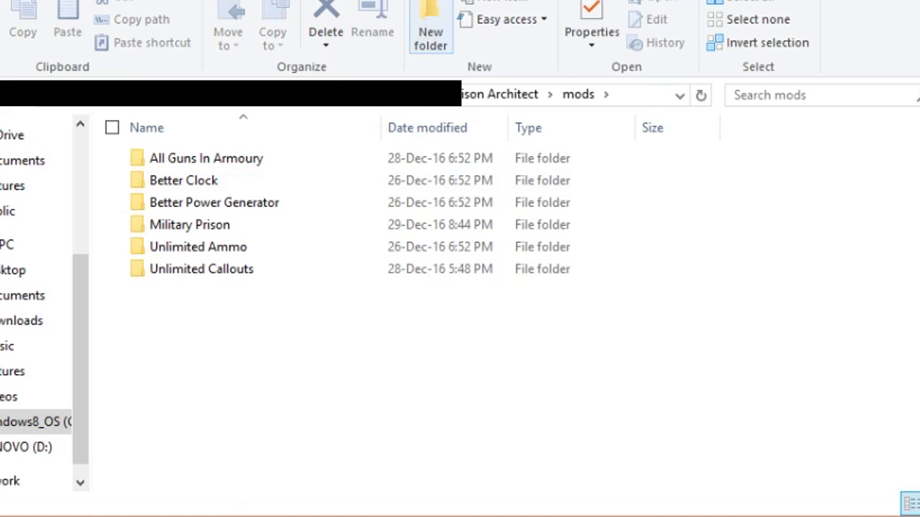
left_click(431, 28)
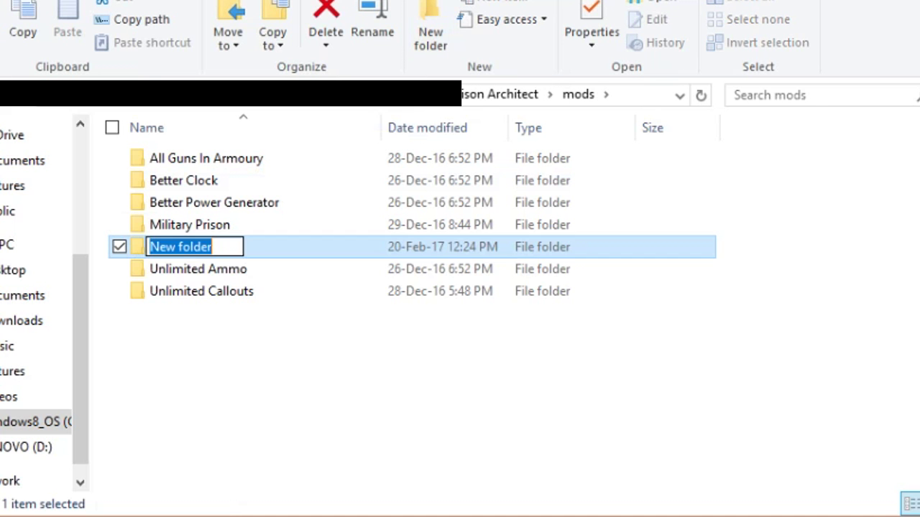
type("Sandbox")
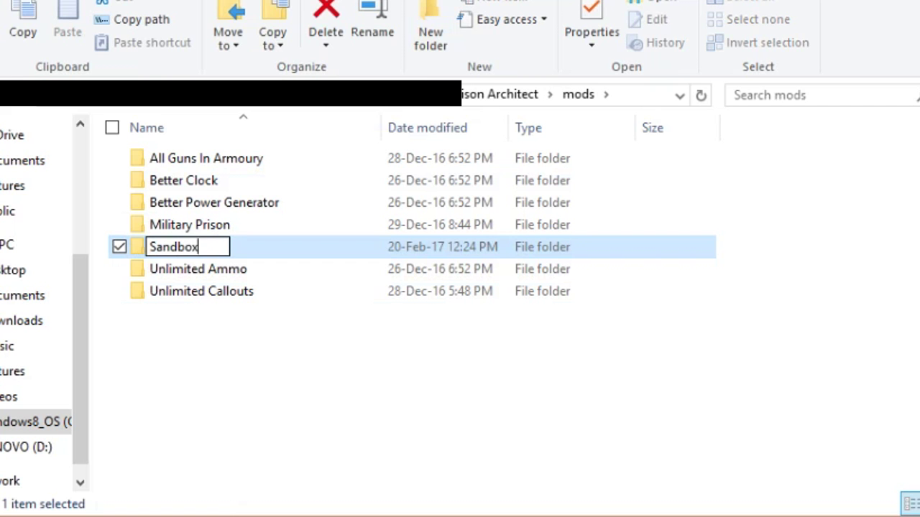
key("Return")
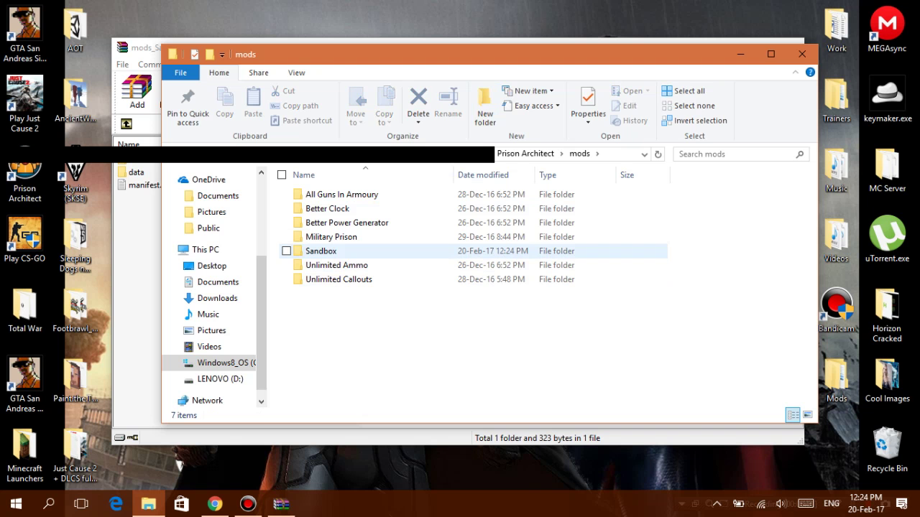
double_click(174, 246)
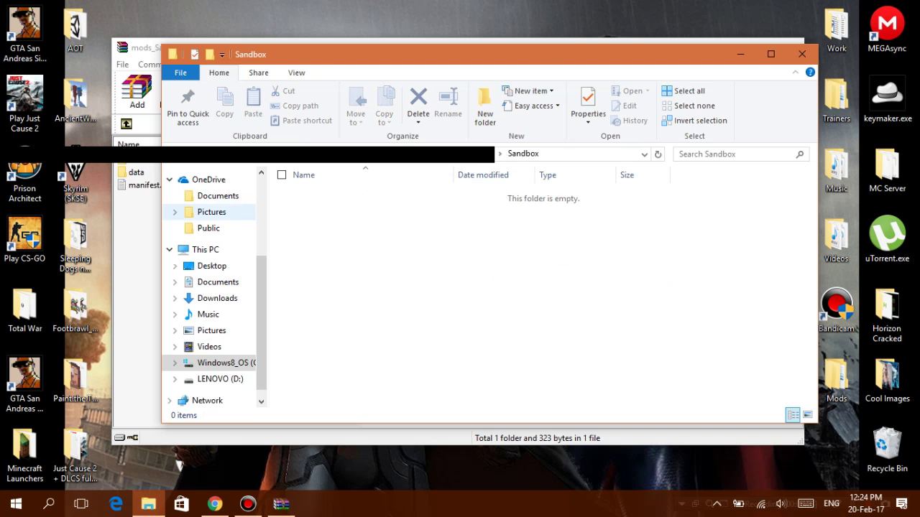
Step: Place the WinRAR window beside the empty Sandbox folder and extract the data folder and manifest.txt into it
left_click(138, 230)
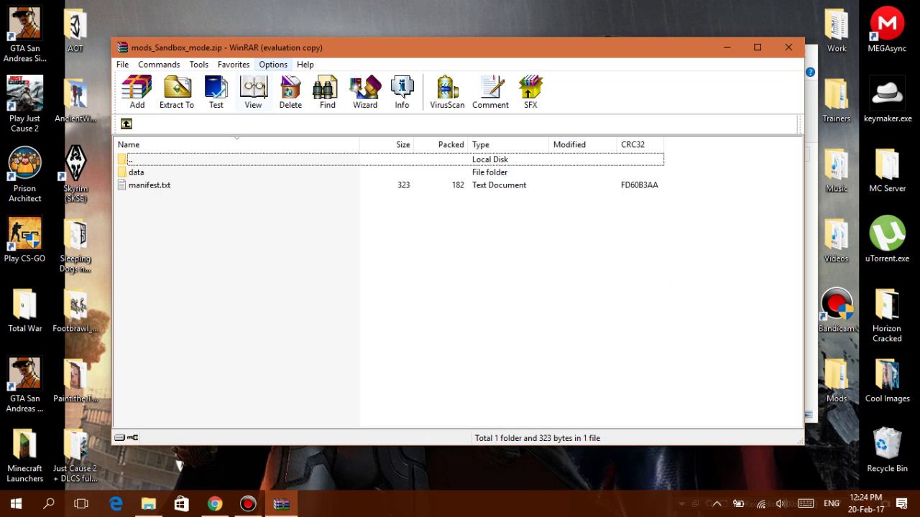
left_click_drag(431, 47, 785, 62)
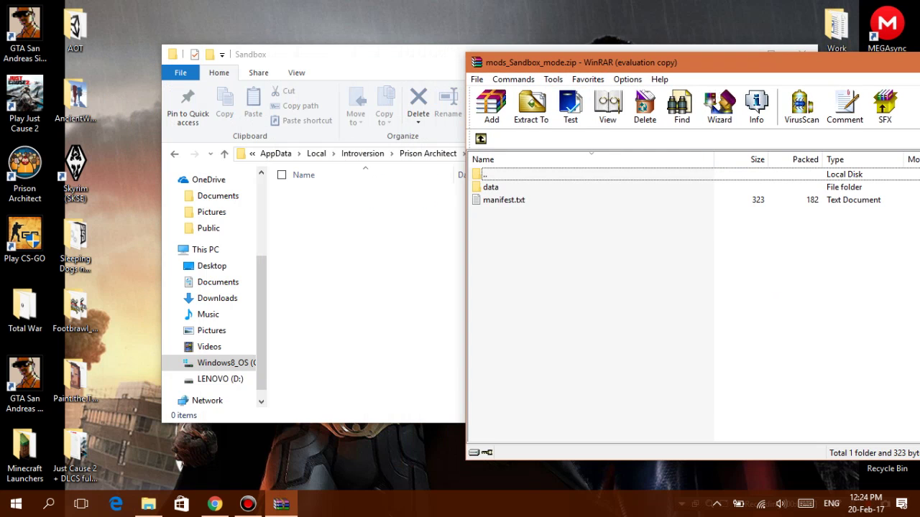
left_click_drag(549, 244, 523, 186)
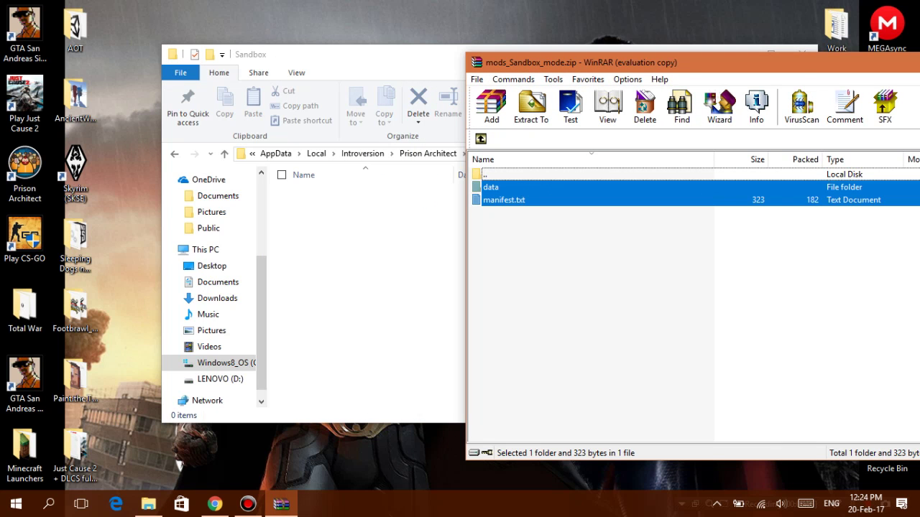
left_click_drag(505, 200, 366, 274)
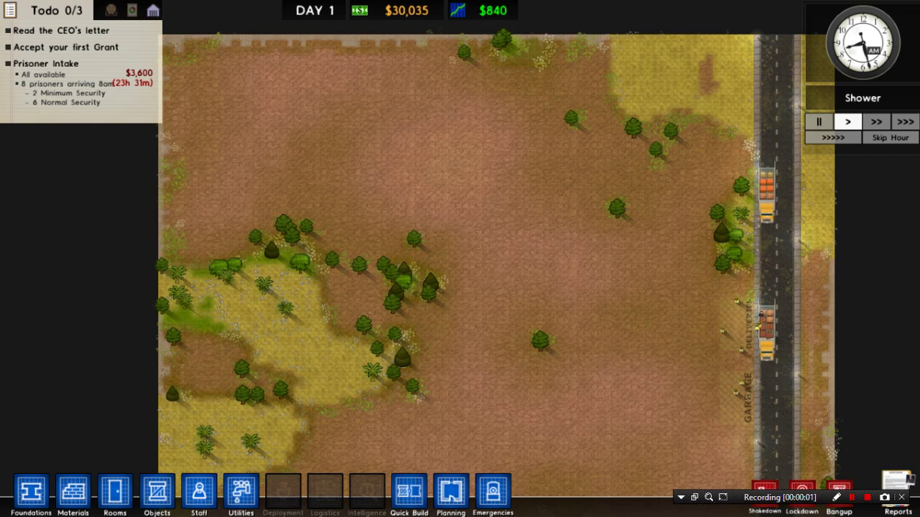
key("s")
key("d")
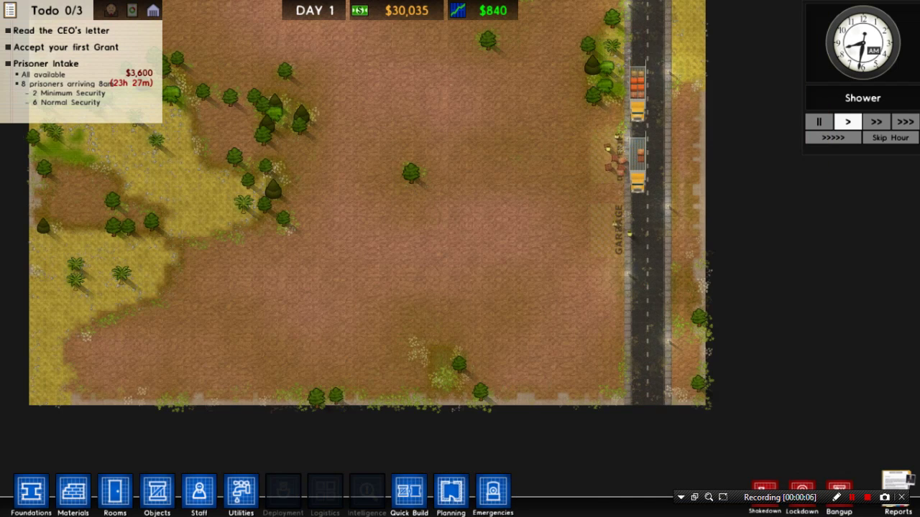
Step: Open the game's list of installed mods and activate Sandbox Mod
key("w")
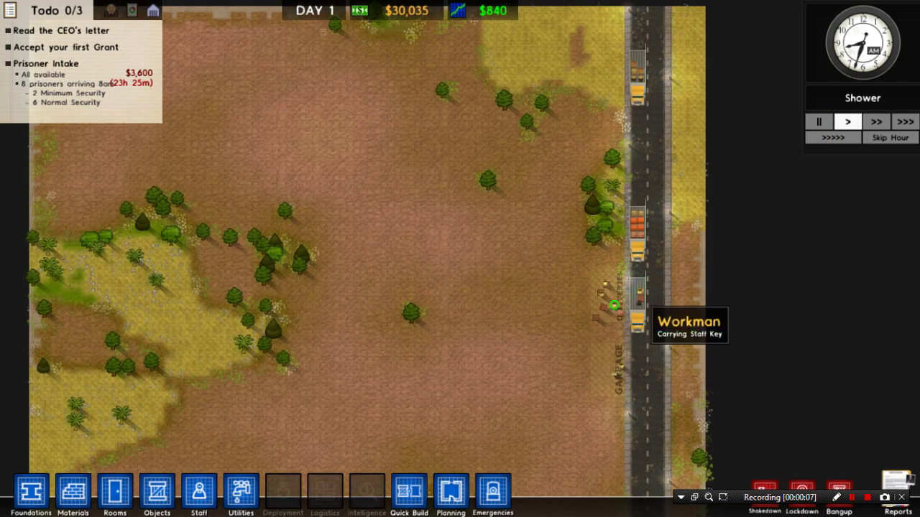
key("a")
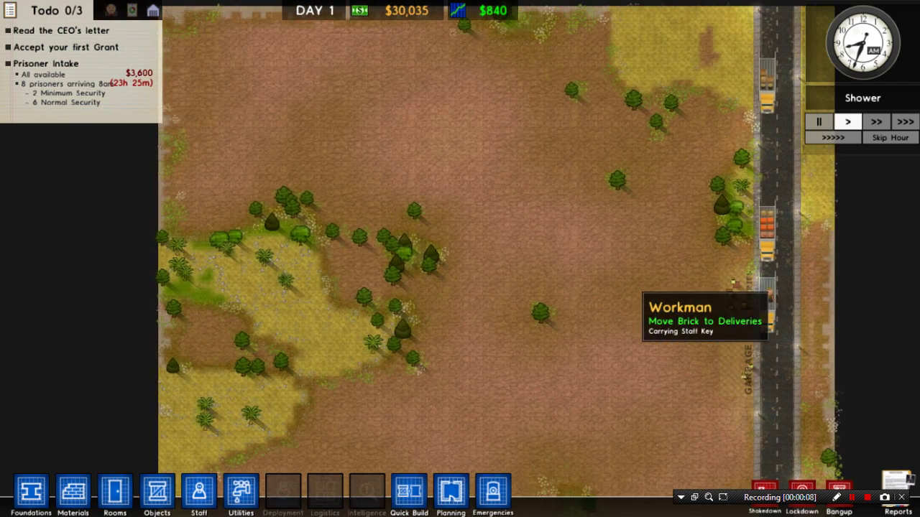
key("Escape")
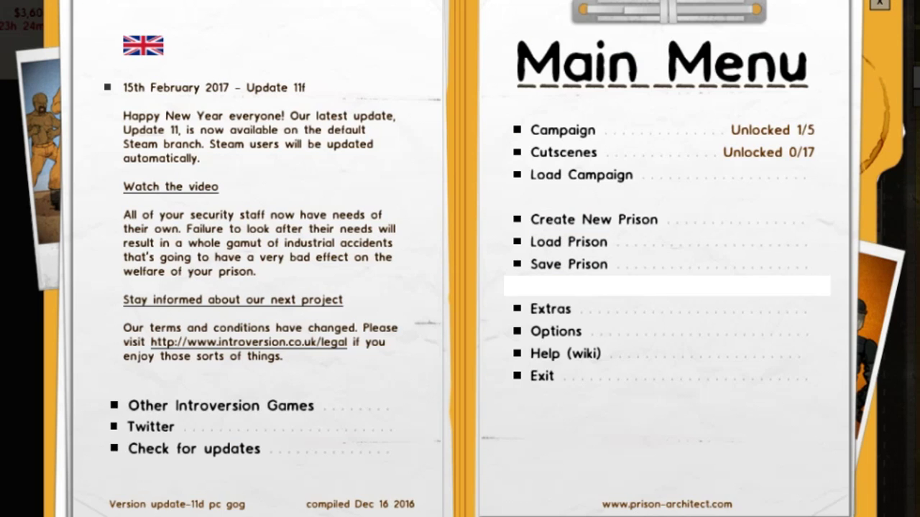
left_click(531, 295)
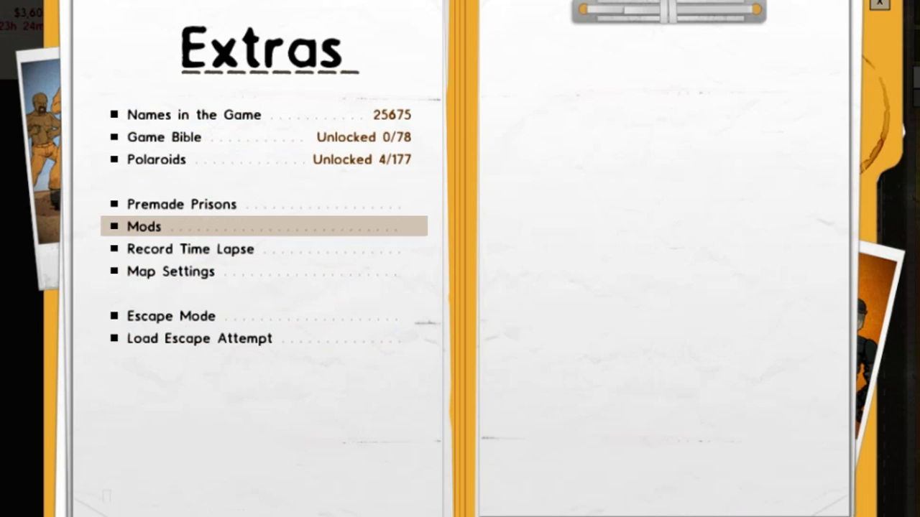
left_click(144, 226)
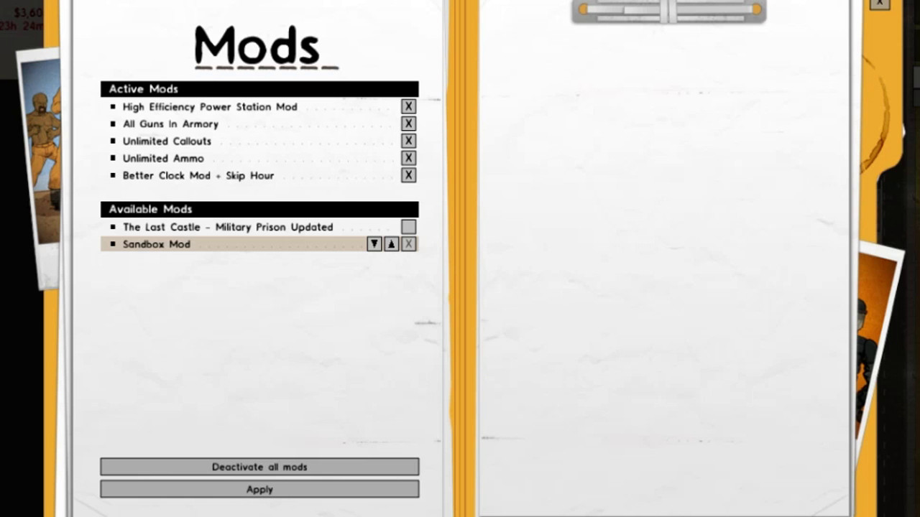
left_click(408, 245)
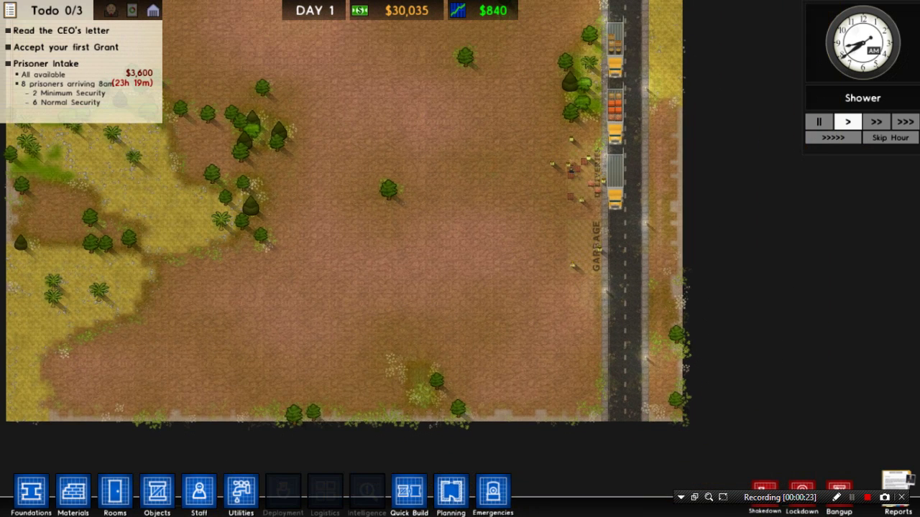
Step: Hire a group of workmen and place them across the open ground in the middle of the map
left_click(199, 492)
left_click(29, 429)
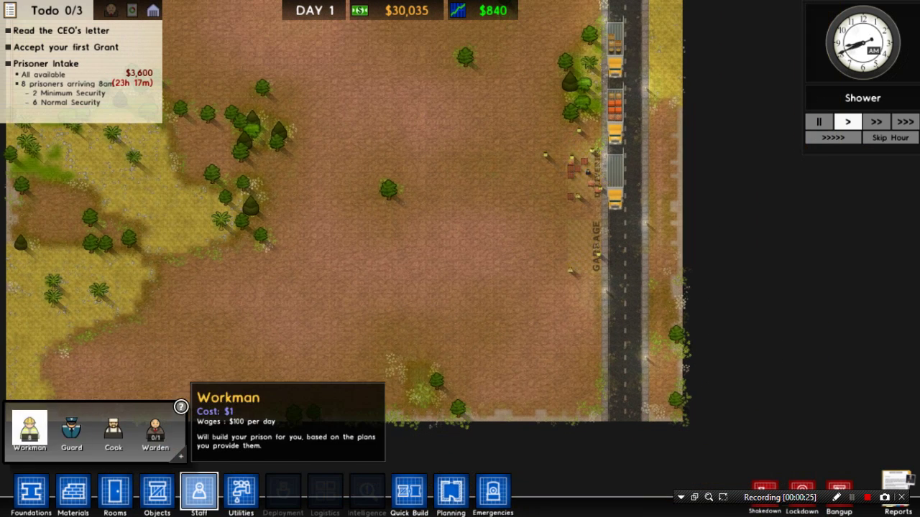
key("d")
scroll(460, 225, "up", 5)
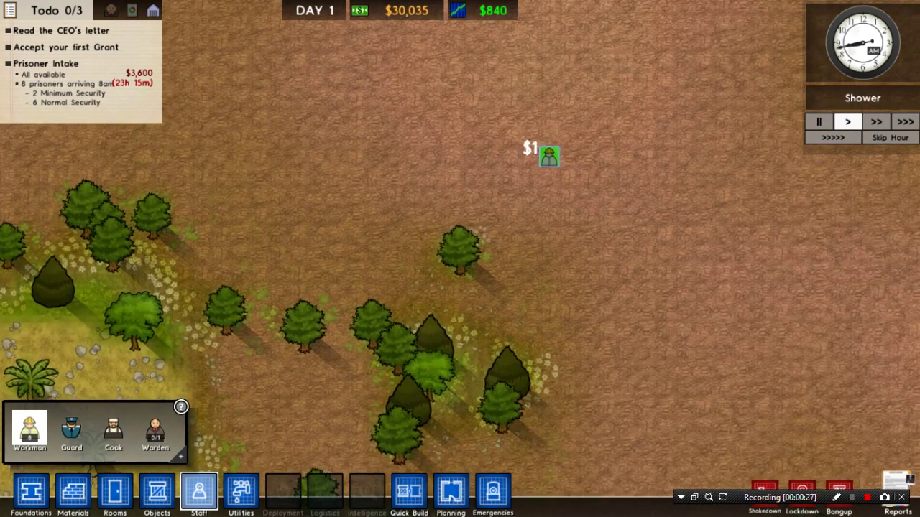
left_click(553, 158)
left_click(673, 173)
left_click(611, 244)
scroll(611, 245, "down", 3)
left_click(564, 160)
left_click(583, 220)
left_click(590, 257)
left_click(651, 317)
left_click(554, 302)
left_click(553, 208)
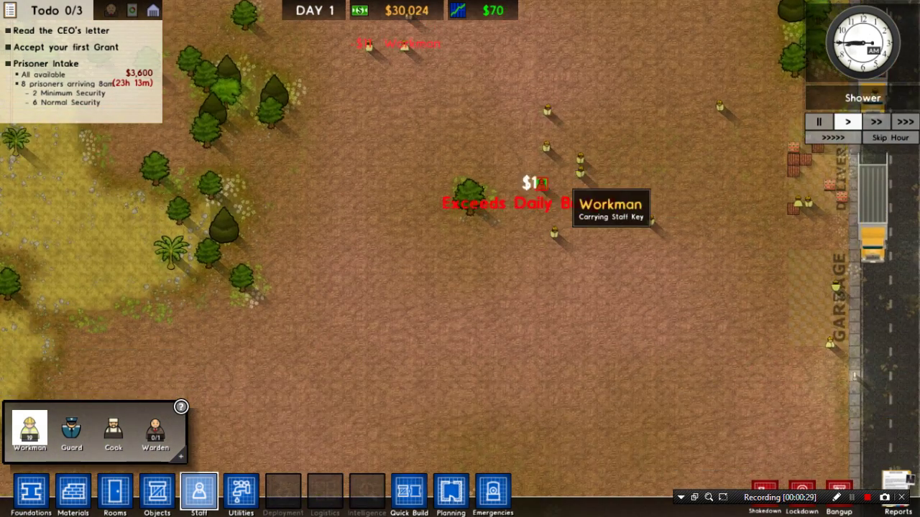
Step: Accept the "Show me the money!" grant in the prison reports and close the reports
key("s")
key("d")
key("w")
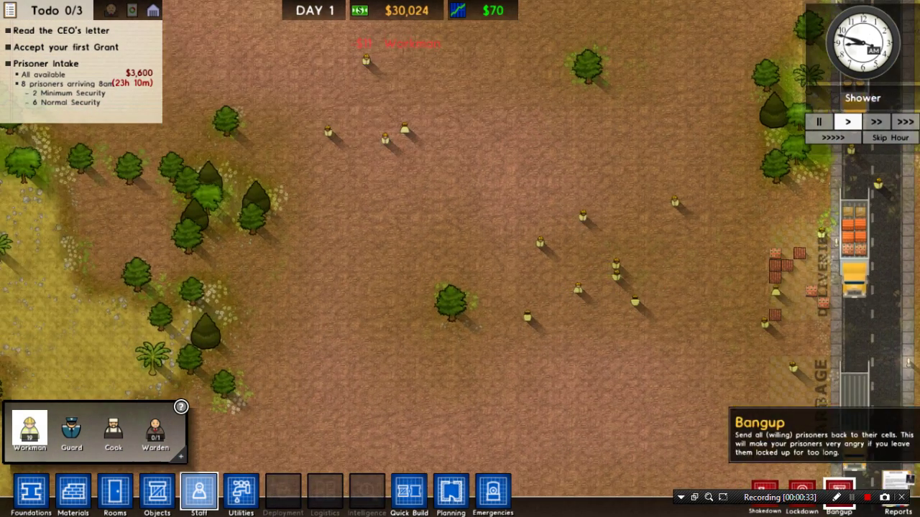
left_click(897, 492)
key("w")
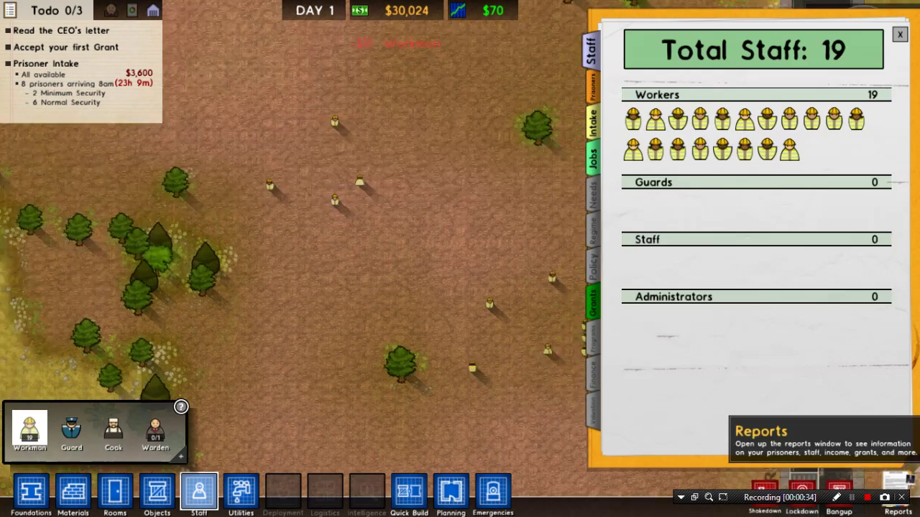
left_click(593, 302)
key("a")
key("s")
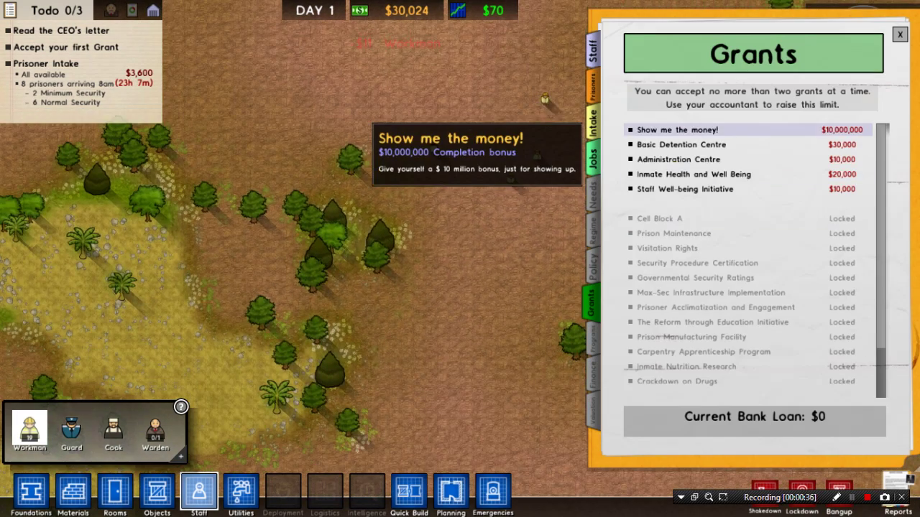
left_click(677, 130)
key("w")
left_click(900, 34)
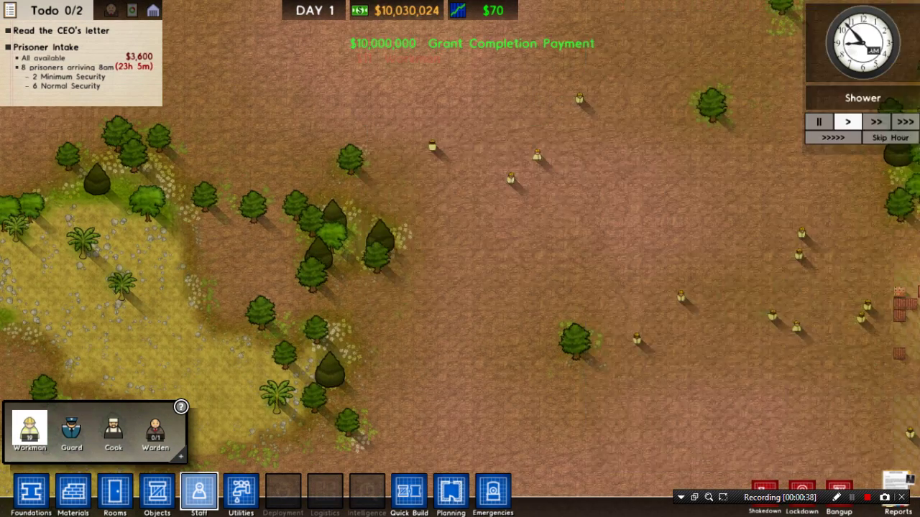
Step: Close the staff hiring selection to stop placing workmen
key("d")
scroll(514, 184, "down", 5)
scroll(515, 184, "down", 2)
scroll(201, 483, "up", 2)
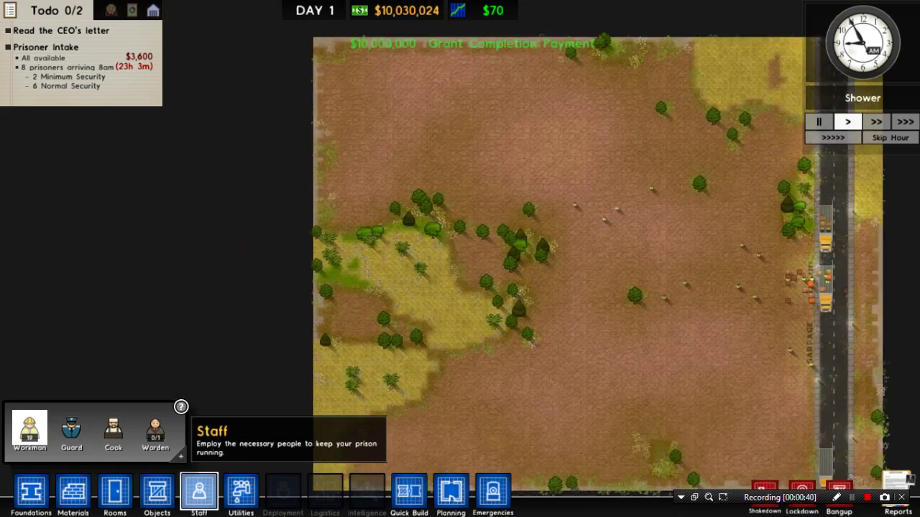
left_click(199, 489)
scroll(205, 485, "down", 2)
scroll(474, 299, "up", 5)
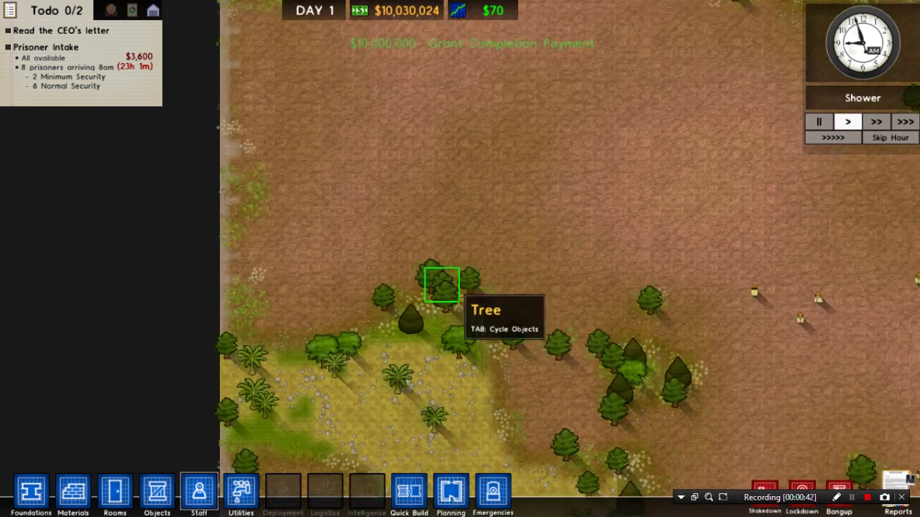
key("d")
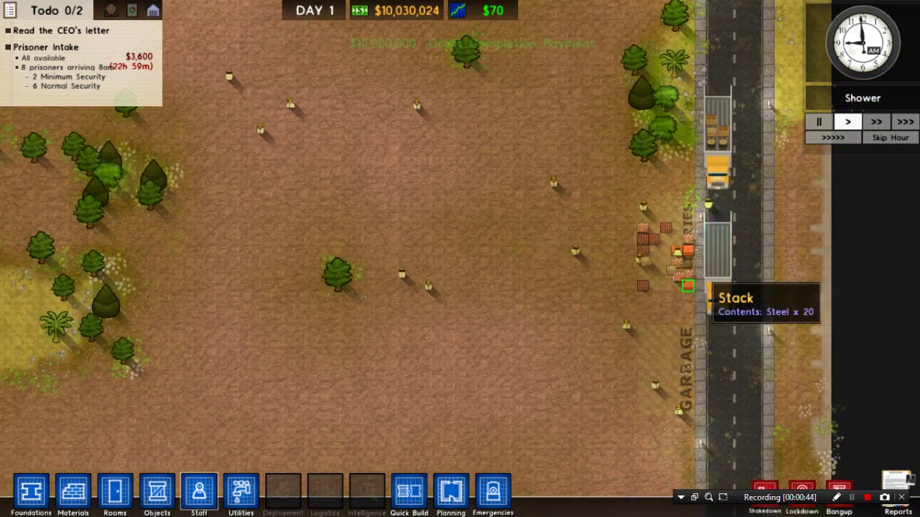
key("w")
scroll(645, 279, "down", 2)
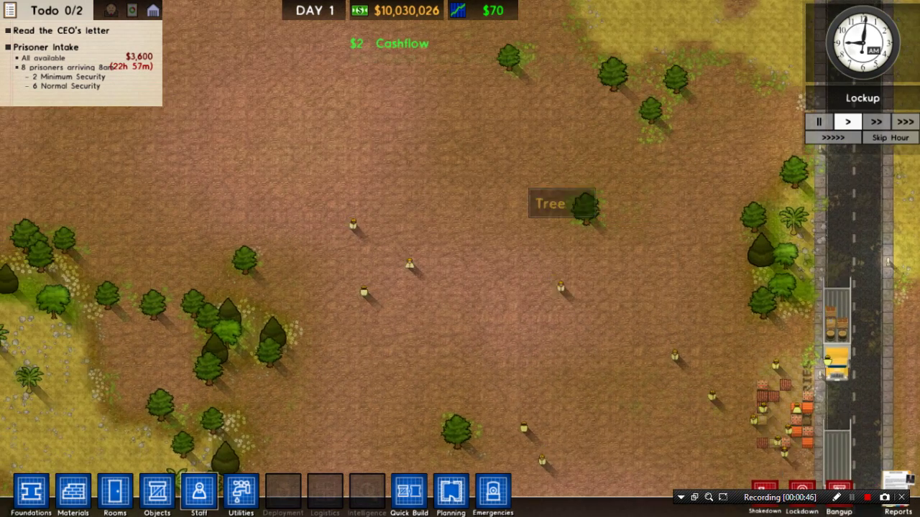
scroll(530, 202, "up", 2)
scroll(530, 198, "down", 2)
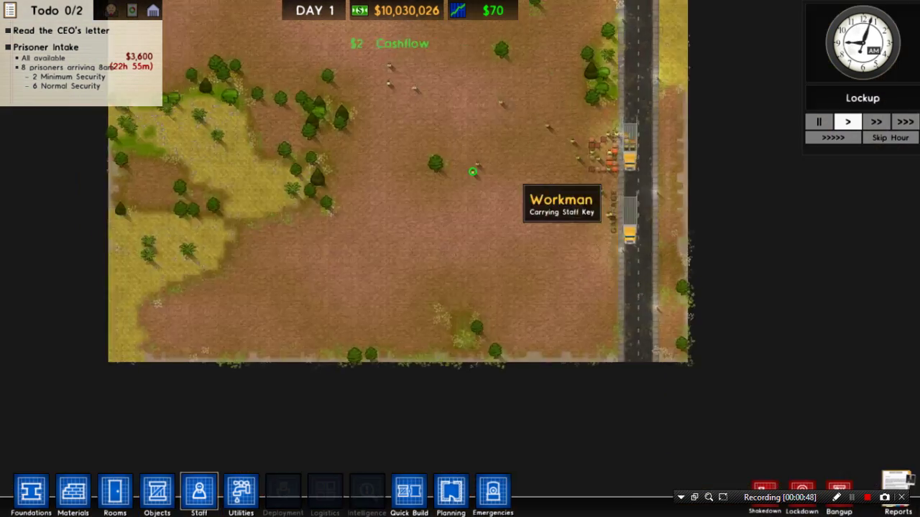
scroll(530, 197, "up", 3)
scroll(530, 198, "down", 4)
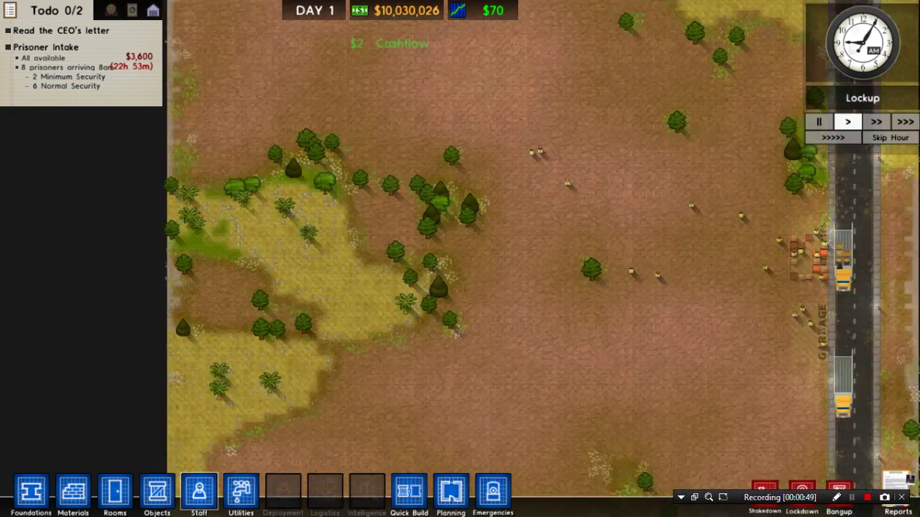
scroll(529, 198, "up", 4)
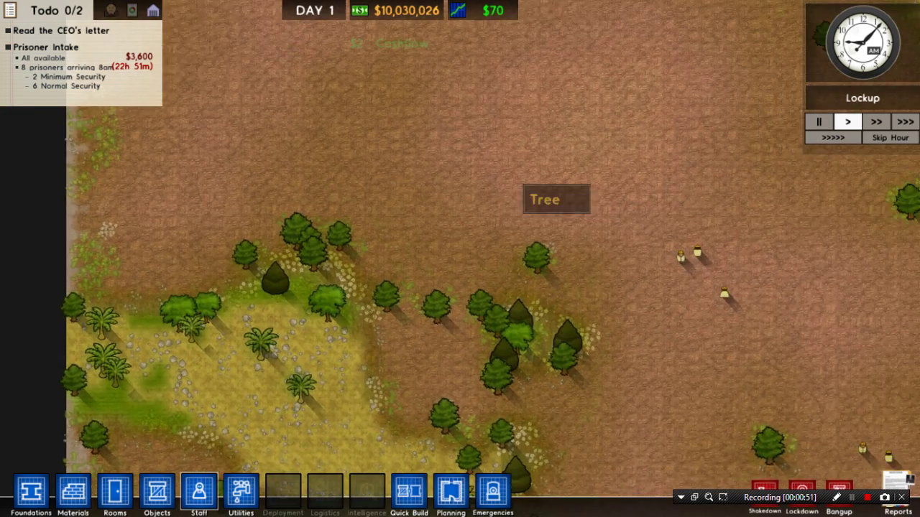
key("s")
key("s")
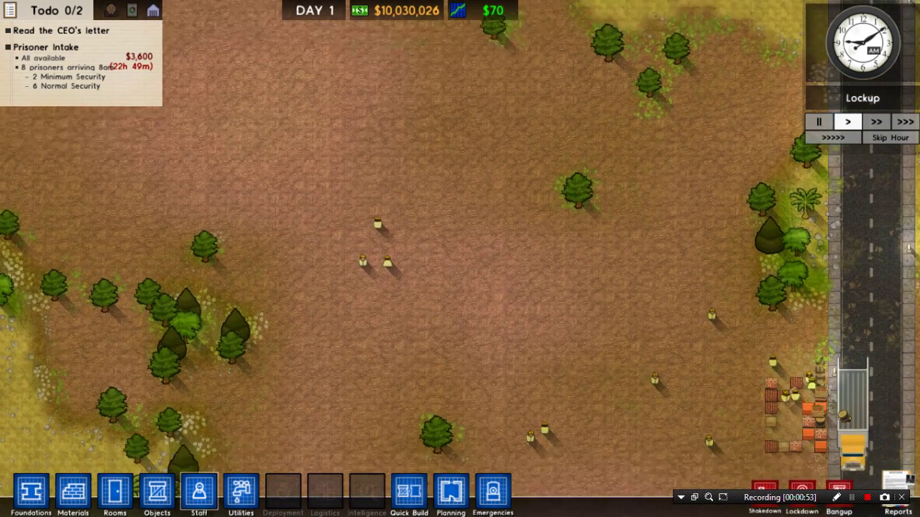